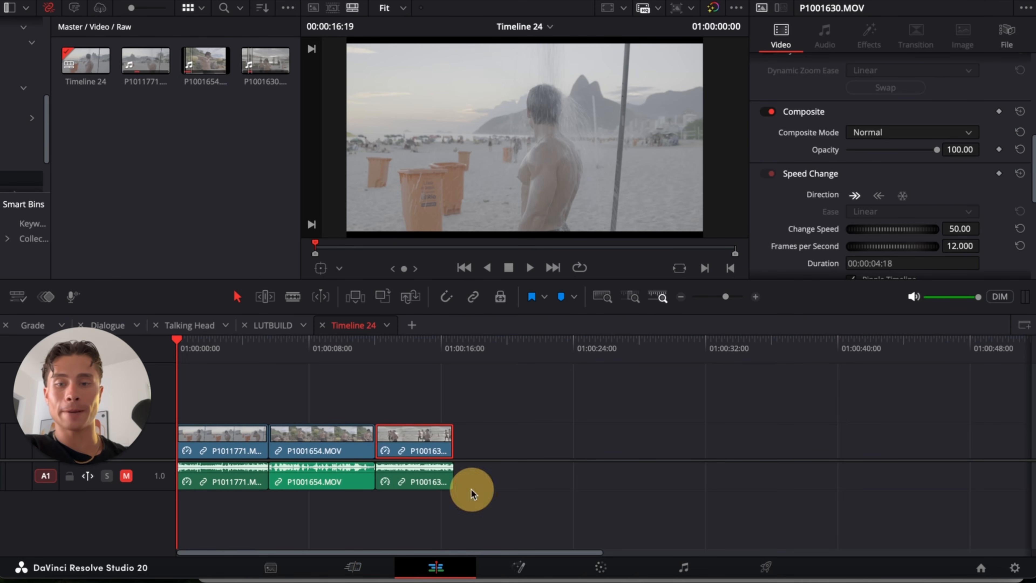
- Play and scrub through the timeline clips, ending at 01:00:02:18 within the first clip
left_click(231, 439)
left_click_drag(241, 400, 538, 440)
key("space")
key("space")
left_click_drag(301, 347, 312, 347)
left_click(355, 394)
left_click_drag(397, 351, 223, 374)
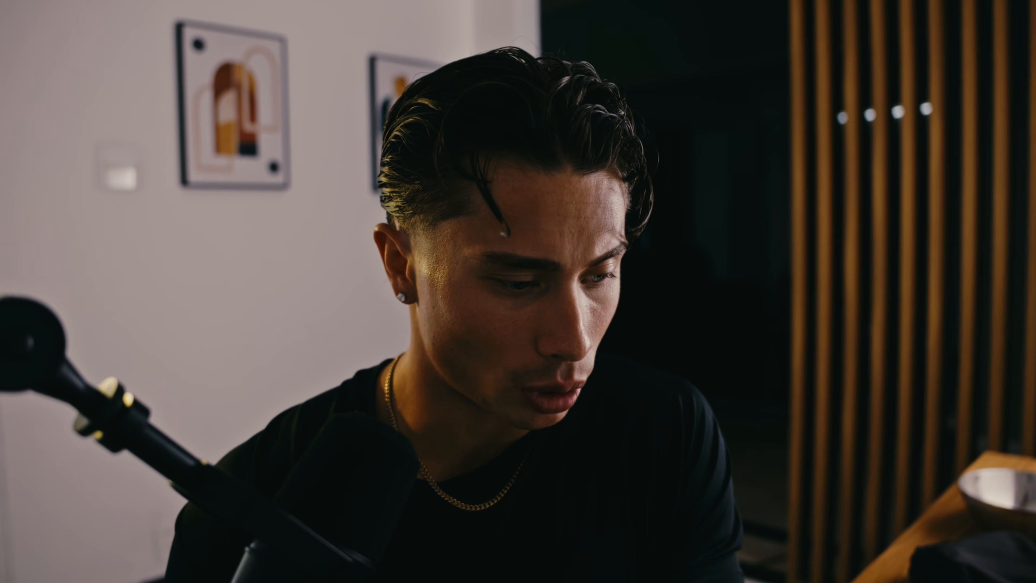
- Check the project's Color Management settings and leave them without saving
left_click(650, 449)
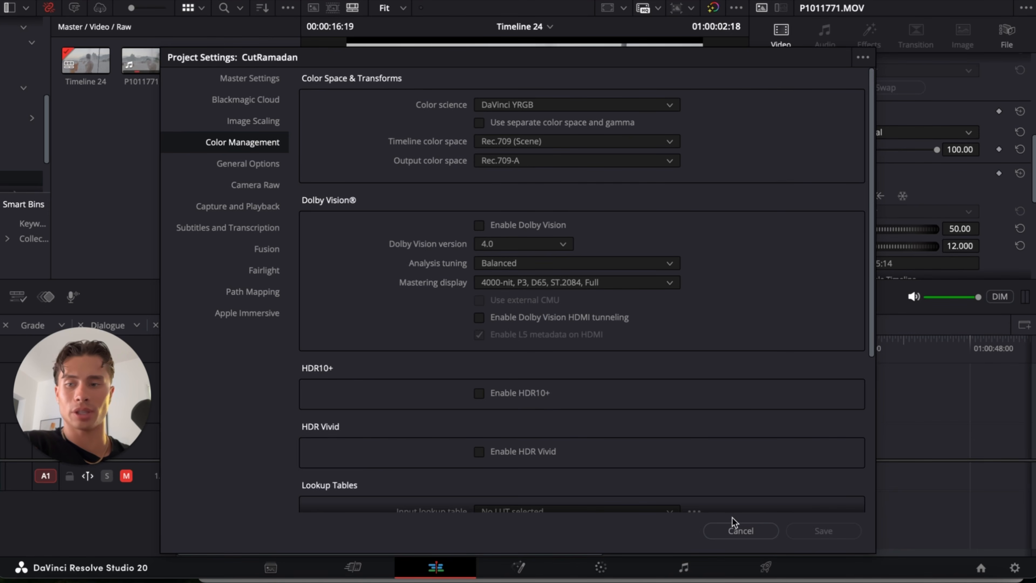
left_click(734, 526)
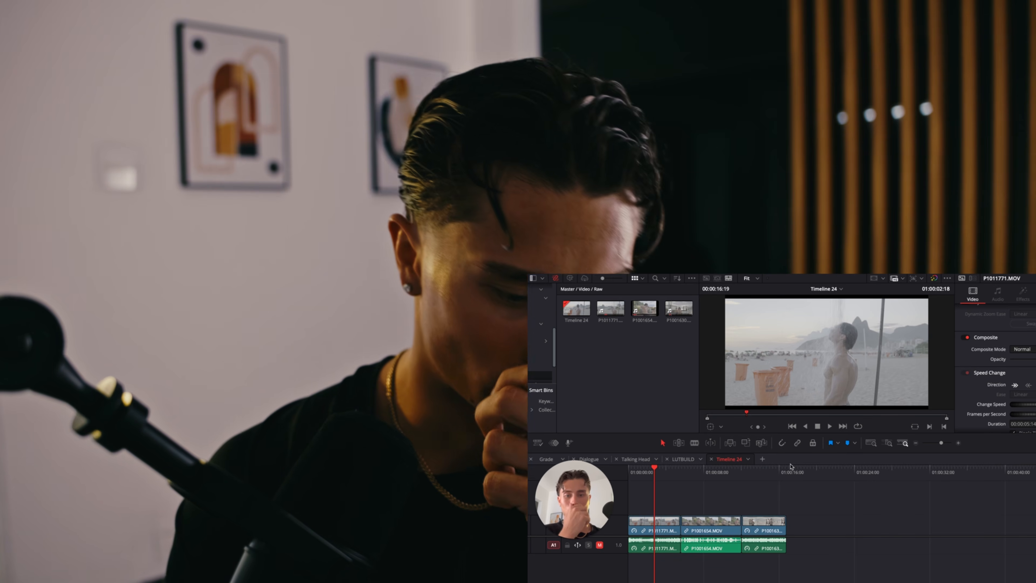
- On the Color page, apply the Dehancer Rio still's grade to clip P1011771.MOV and disable its Dehancer node
key("shift+6")
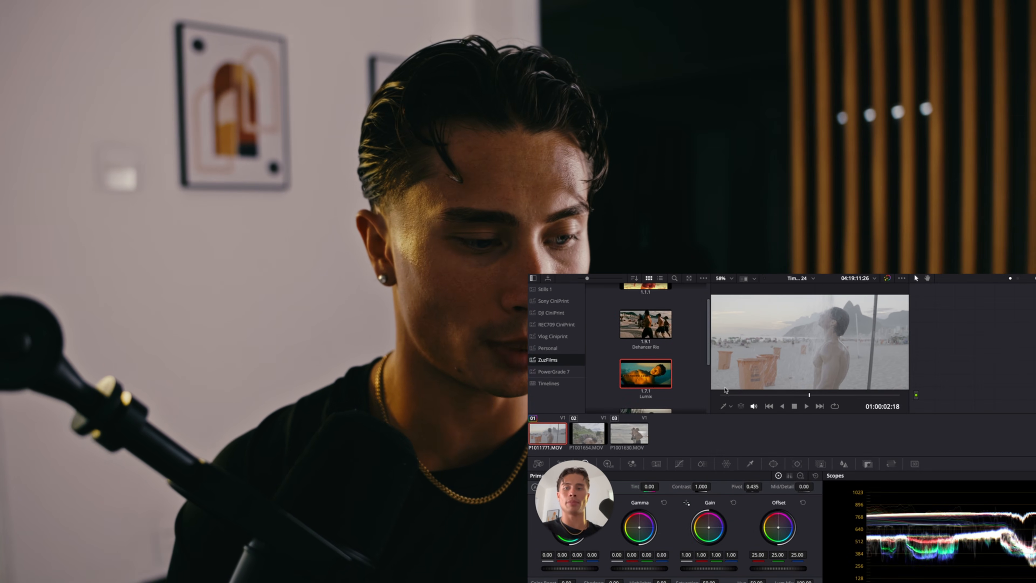
left_click_drag(192, 92, 445, 104)
left_click(902, 187)
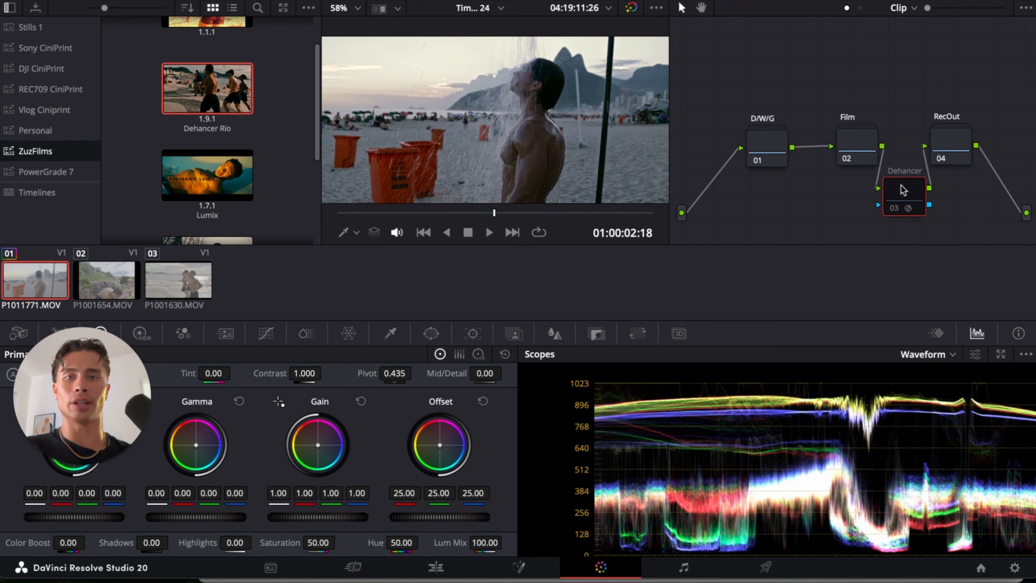
- Inside the RecOut compound node, reset the Post Exp node and disable the Sharpen and LUT nodes
left_click(947, 153)
double_click(948, 154)
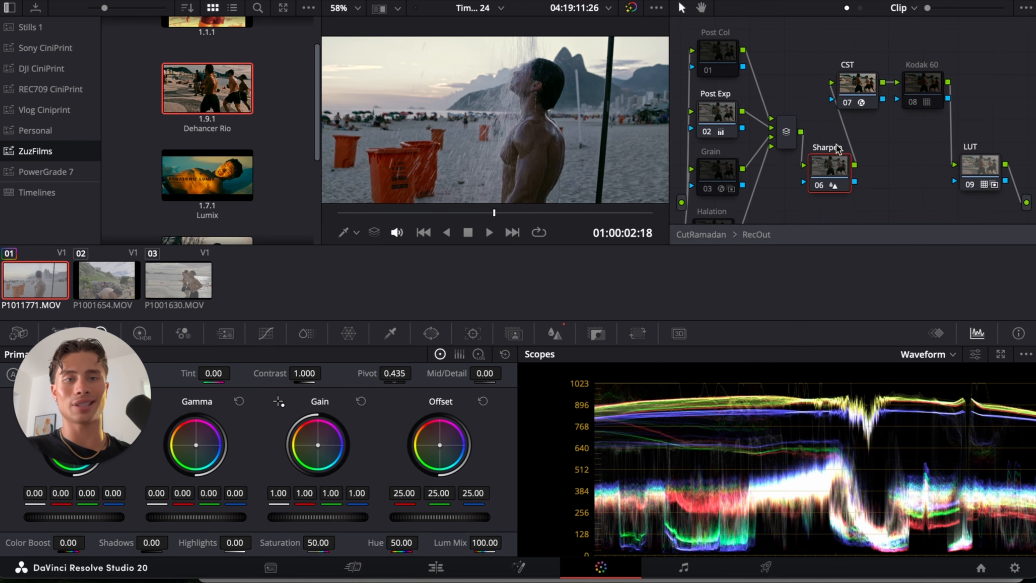
left_click(717, 115)
right_click(720, 124)
left_click(745, 132)
right_click(882, 184)
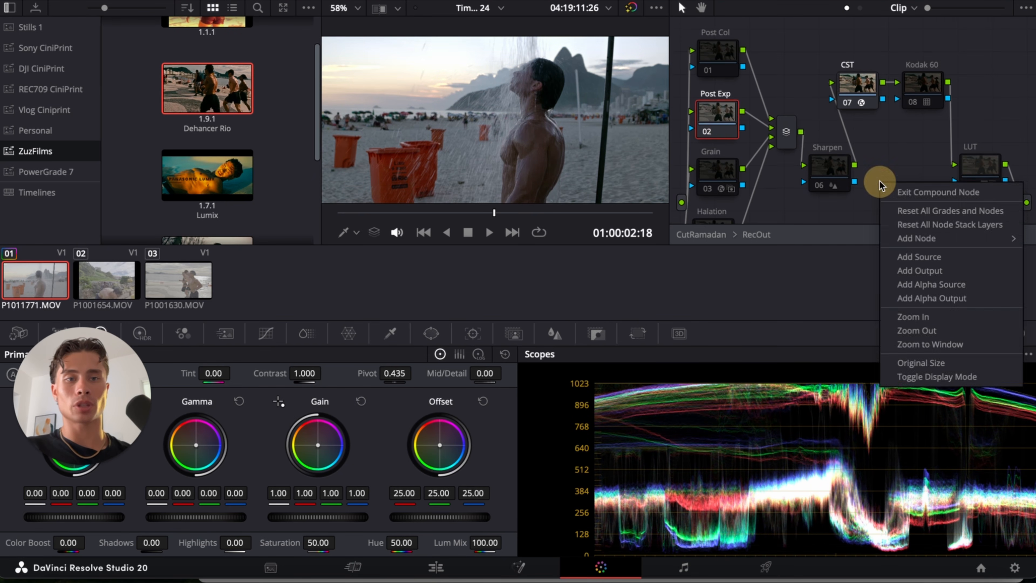
left_click(908, 195)
- Disable the Film node and open the D/W/G compound node
left_click(853, 145)
double_click(762, 151)
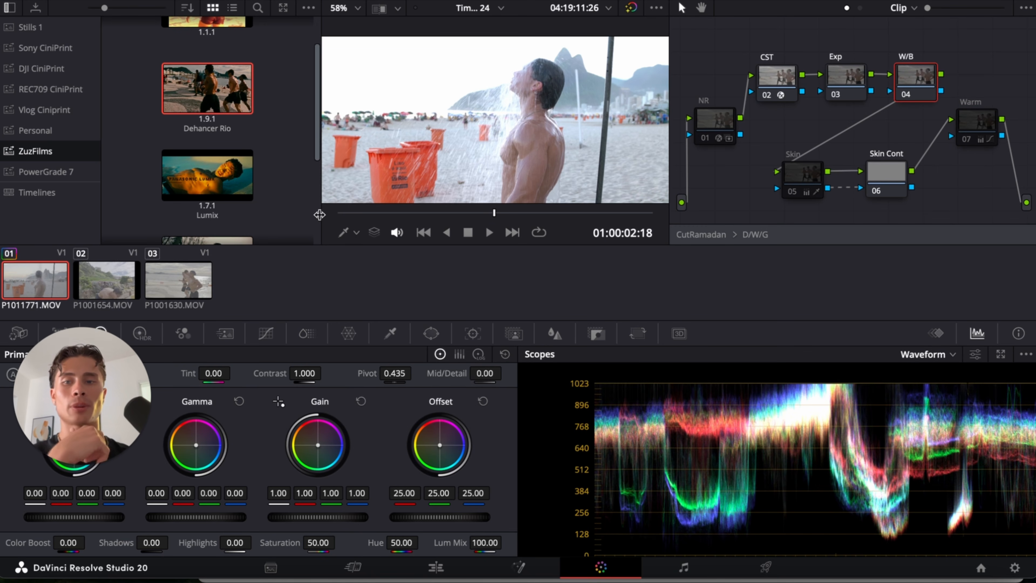
- Use the Qualifier overlay to sample the RGB values of the man's skin in the viewer
left_click(349, 231)
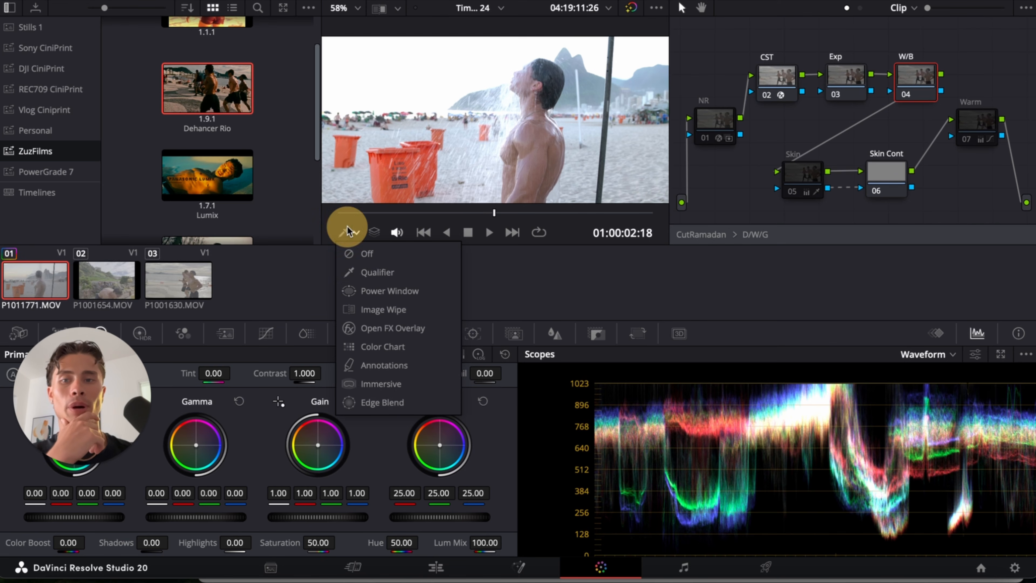
left_click(365, 272)
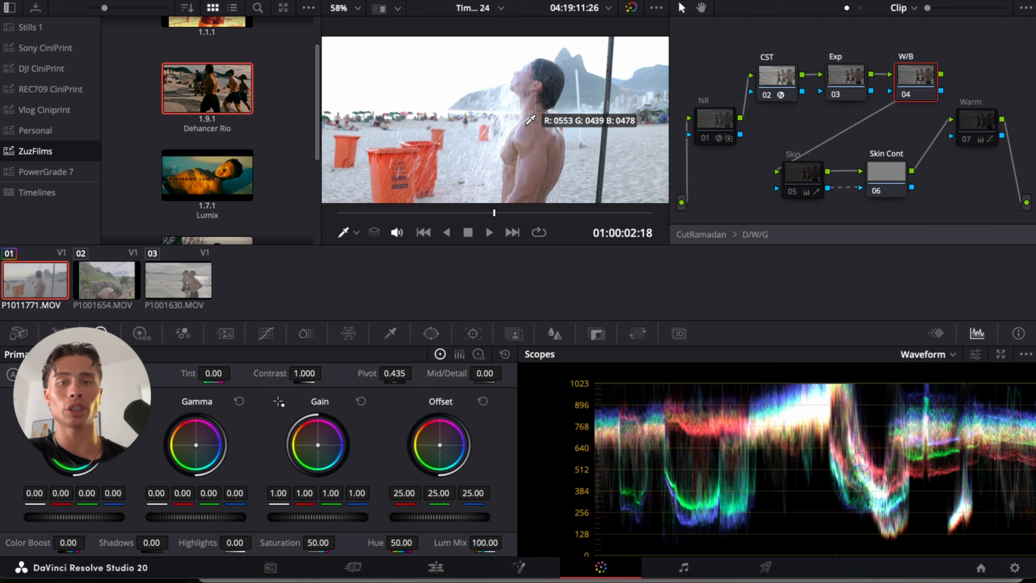
scroll(532, 92, "up", 4)
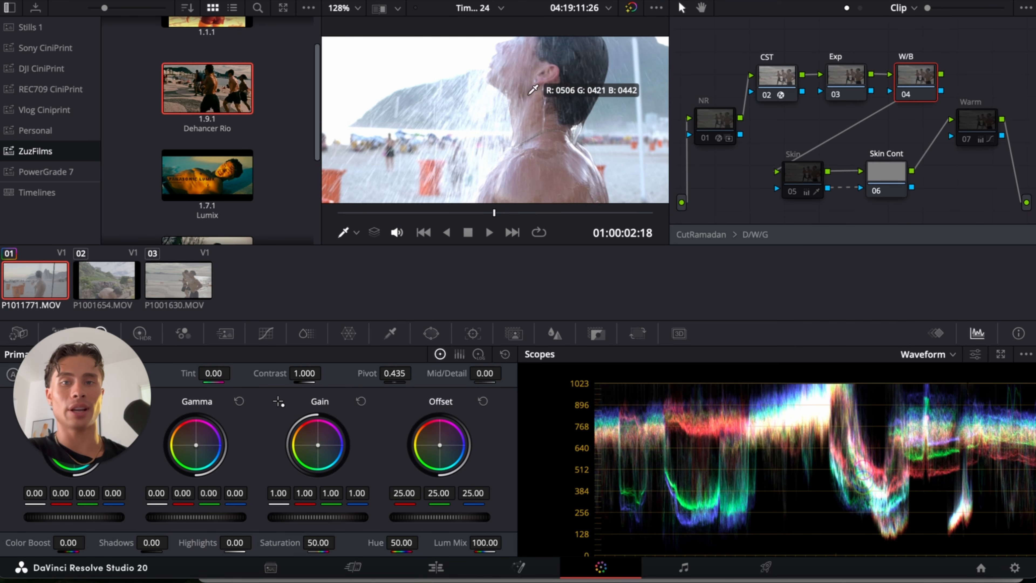
scroll(526, 54, "down", 2)
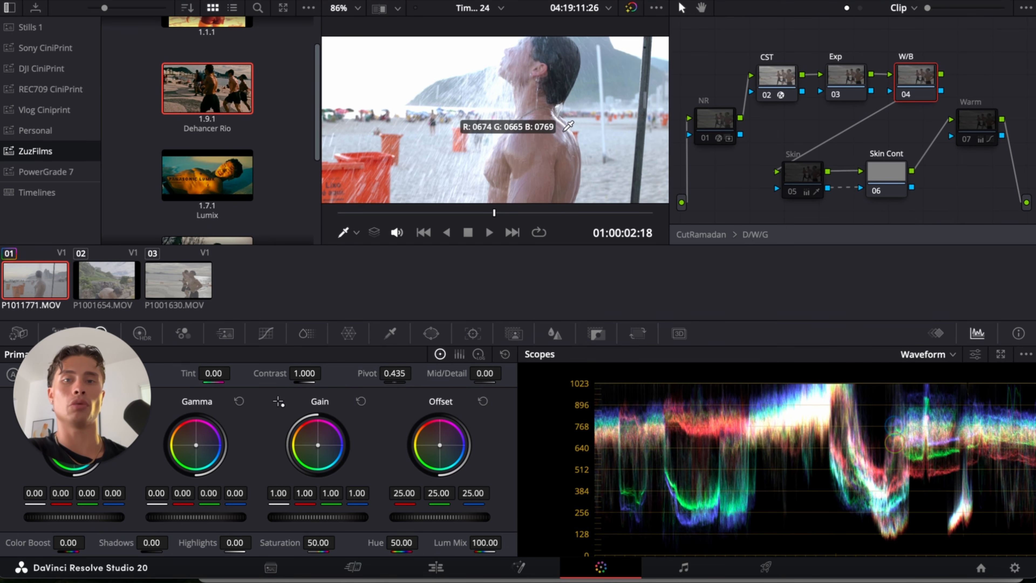
scroll(563, 135, "down", 3)
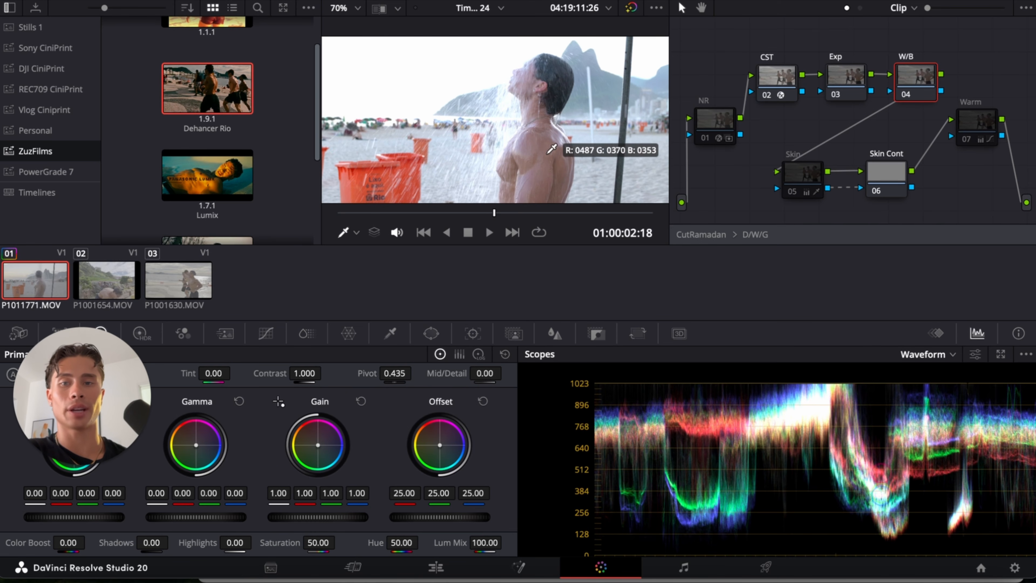
left_click(357, 233)
left_click(387, 264)
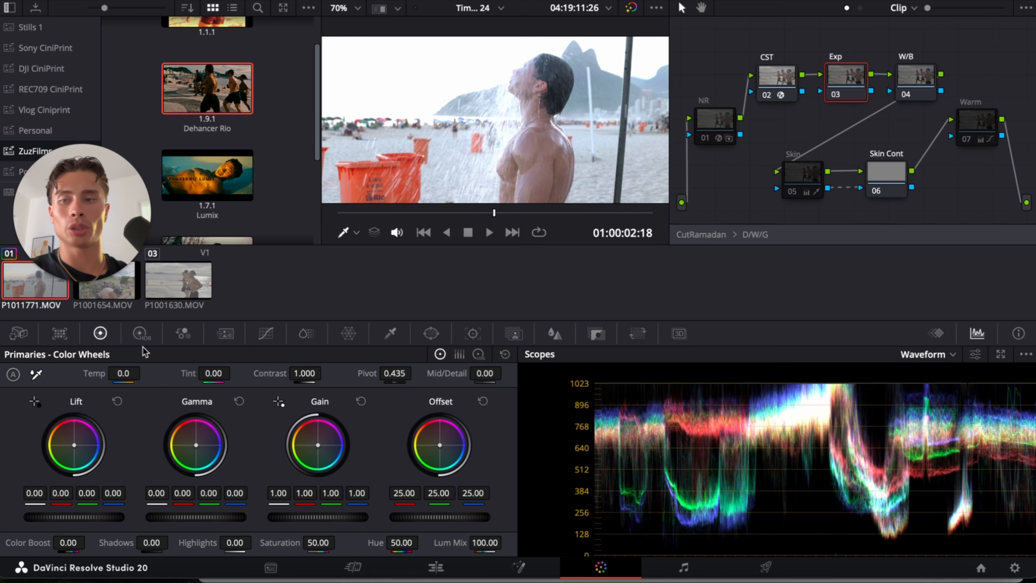
- On the Exp node, set HDR global exposure to -0.21, gamma to 0.02, highlights to -45 and lift to -0.02
left_click(143, 339)
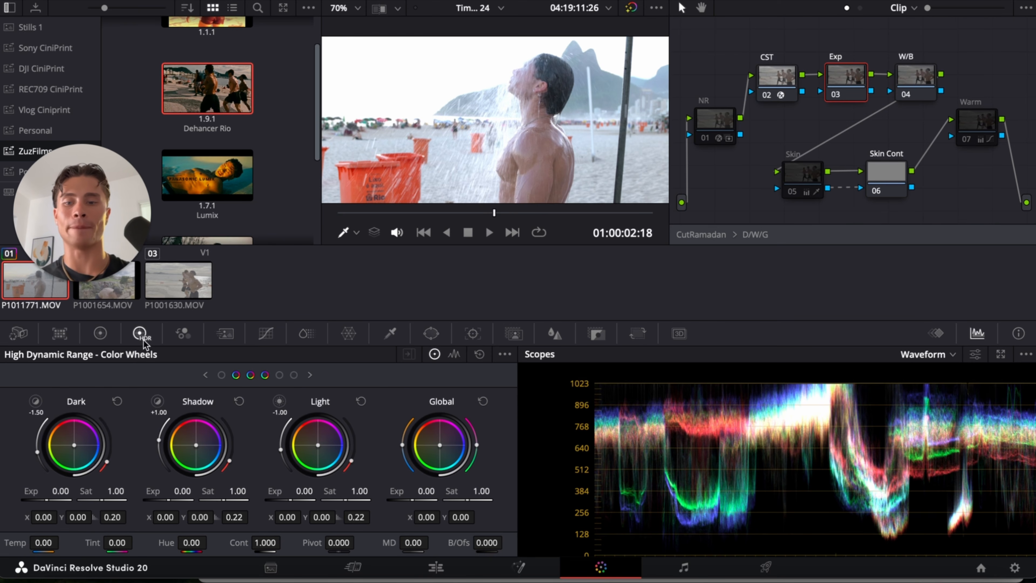
left_click_drag(434, 491, 375, 492)
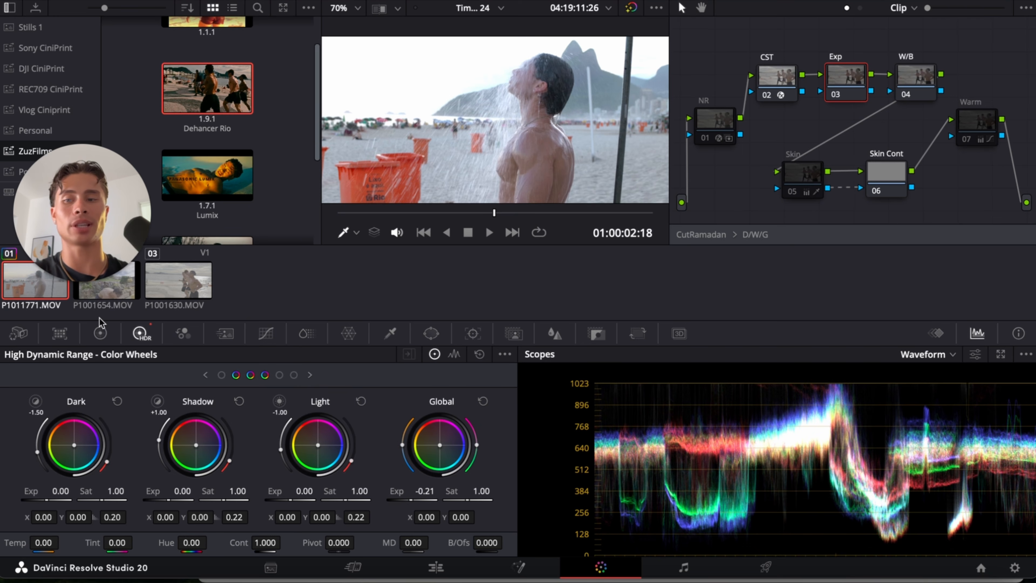
left_click(98, 336)
left_click_drag(191, 518, 168, 554)
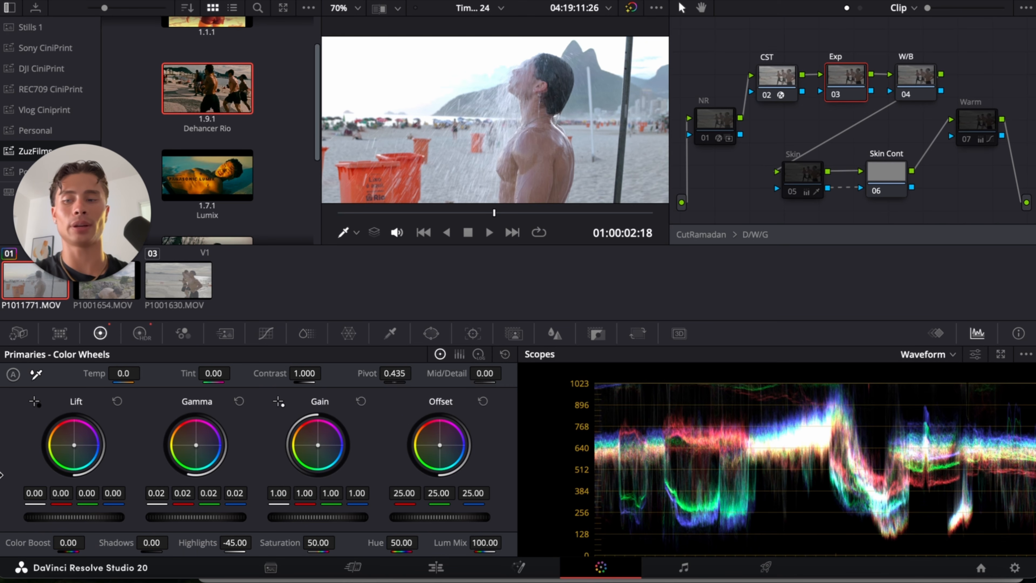
left_click_drag(87, 520, 37, 518)
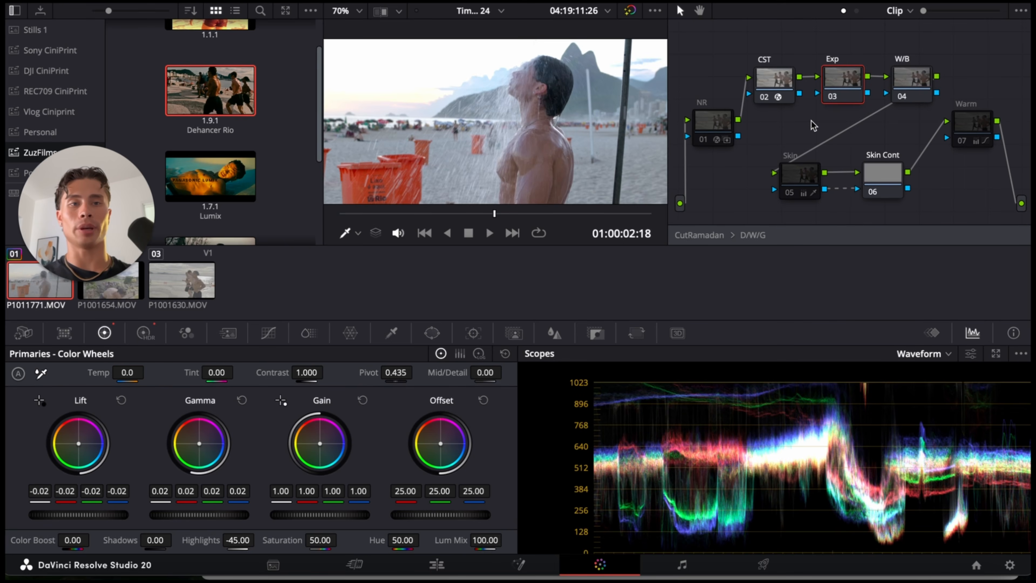
- Switch the scope to Vectorscope and set the W/B node's hue to 48
left_click(912, 80)
left_click(923, 354)
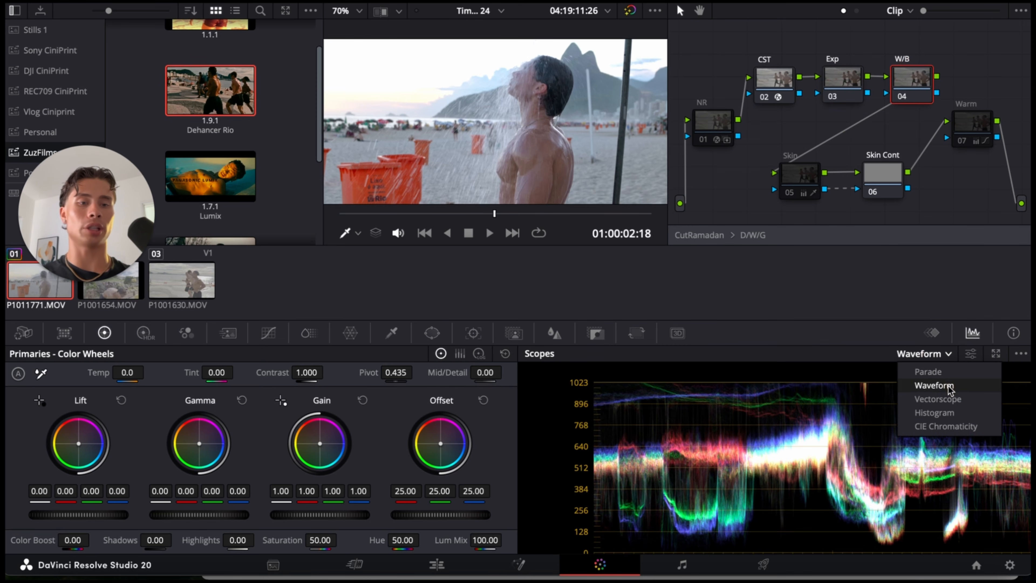
left_click(943, 399)
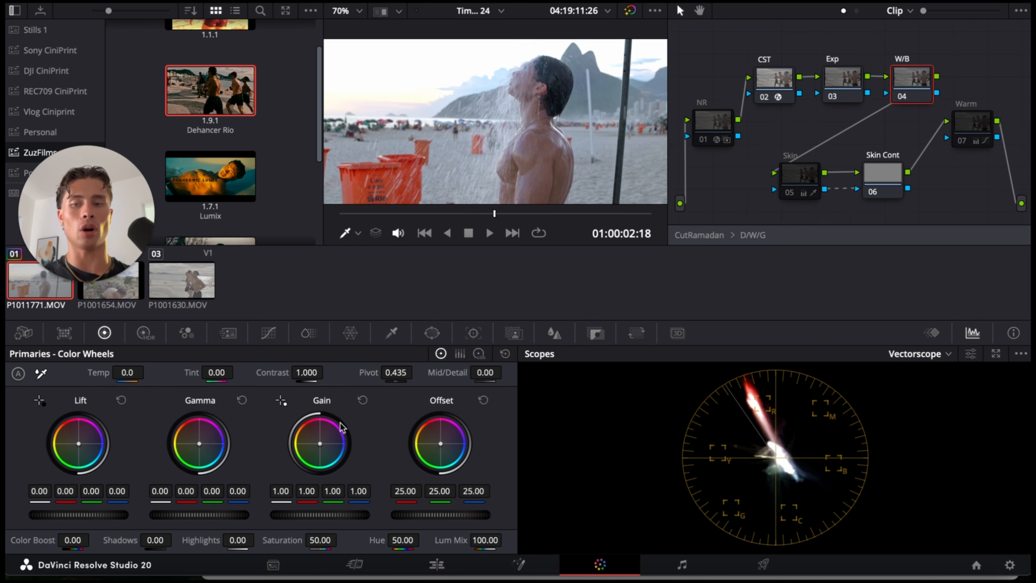
left_click_drag(397, 536, 390, 541)
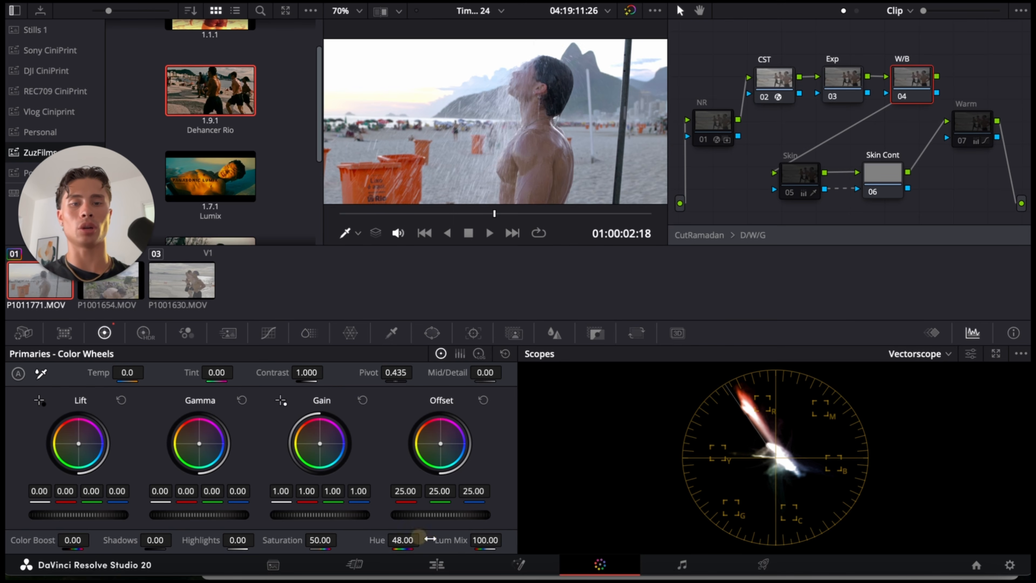
- Compare the corrections on and off, enable the Warm node and exit the D/W/G compound node
key("super+d")
key("super+d")
key("super+d")
key("super+d")
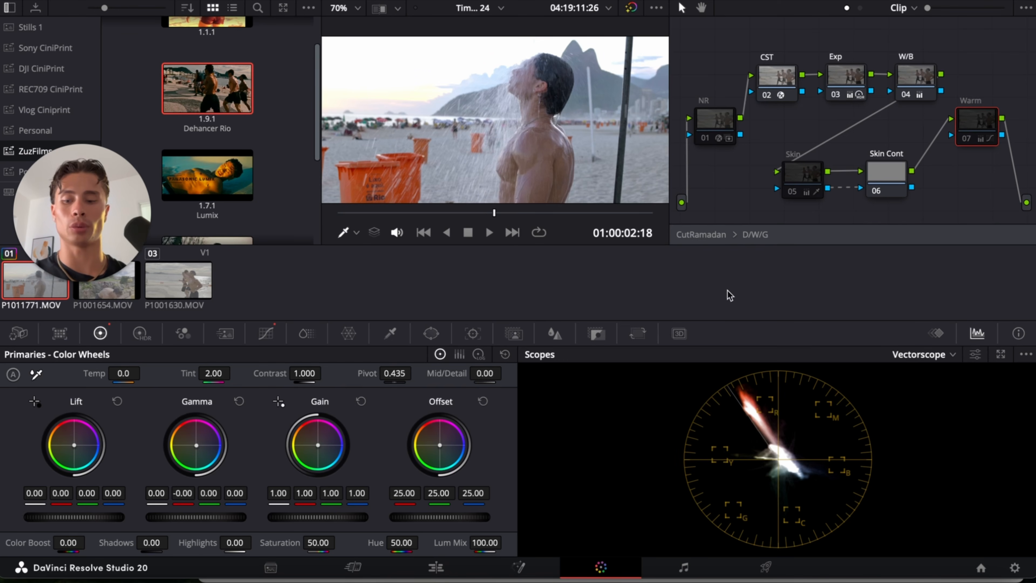
right_click(751, 200)
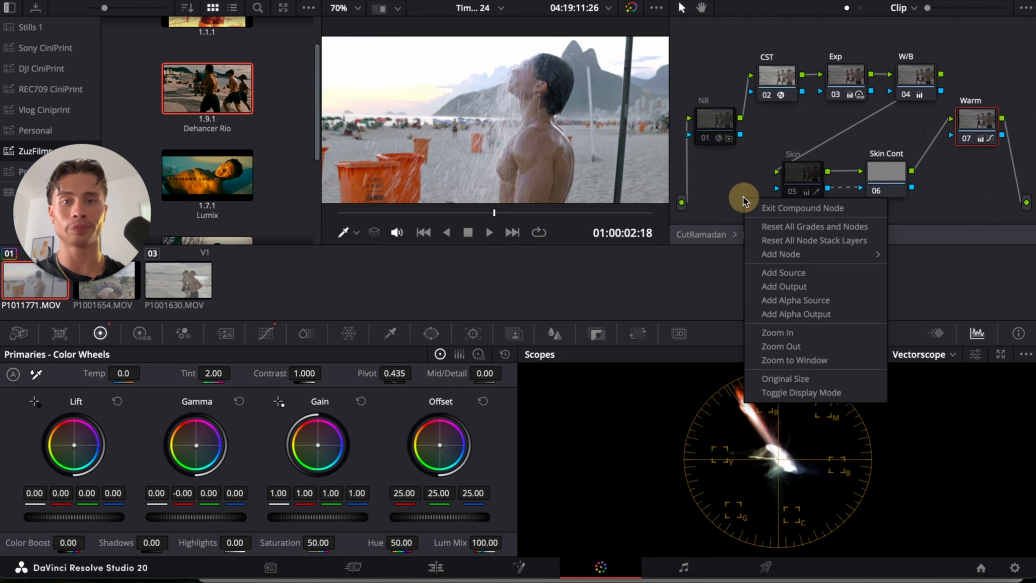
left_click(766, 207)
- Enable and open the Film compound node and inspect the HDR contrast of its Contrast node
left_click_drag(874, 153, 842, 124)
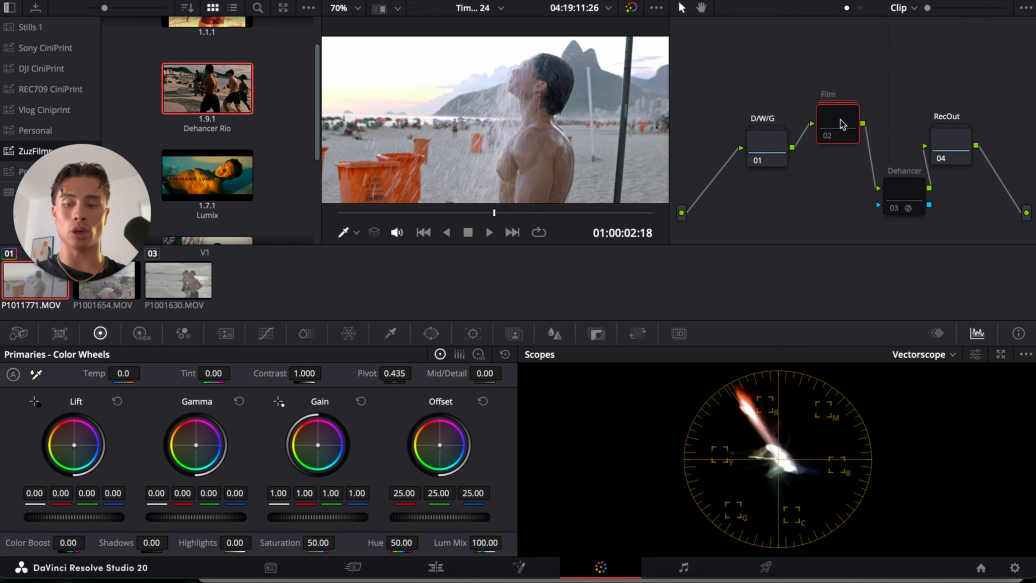
double_click(842, 124)
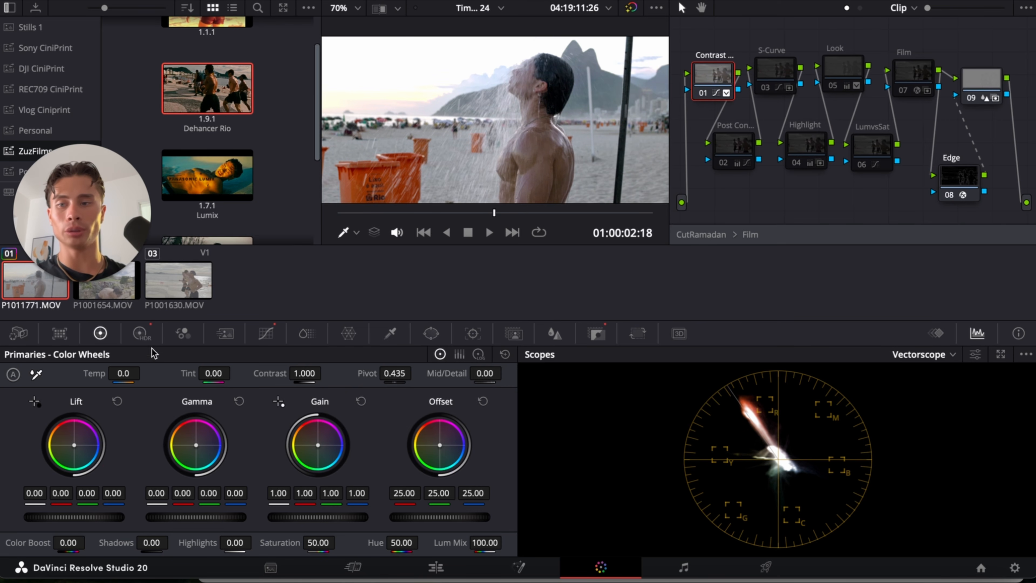
left_click(141, 334)
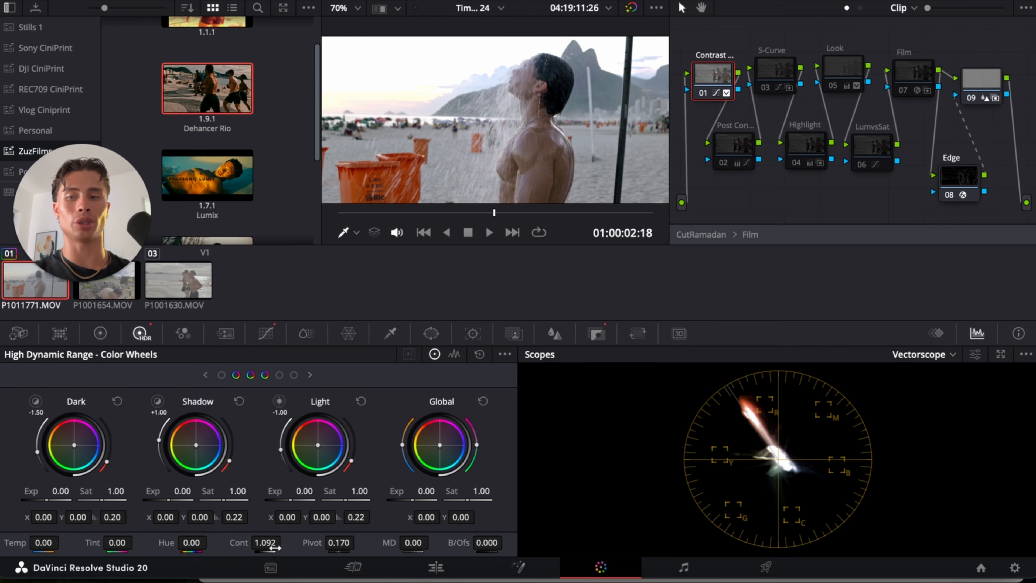
left_click(100, 335)
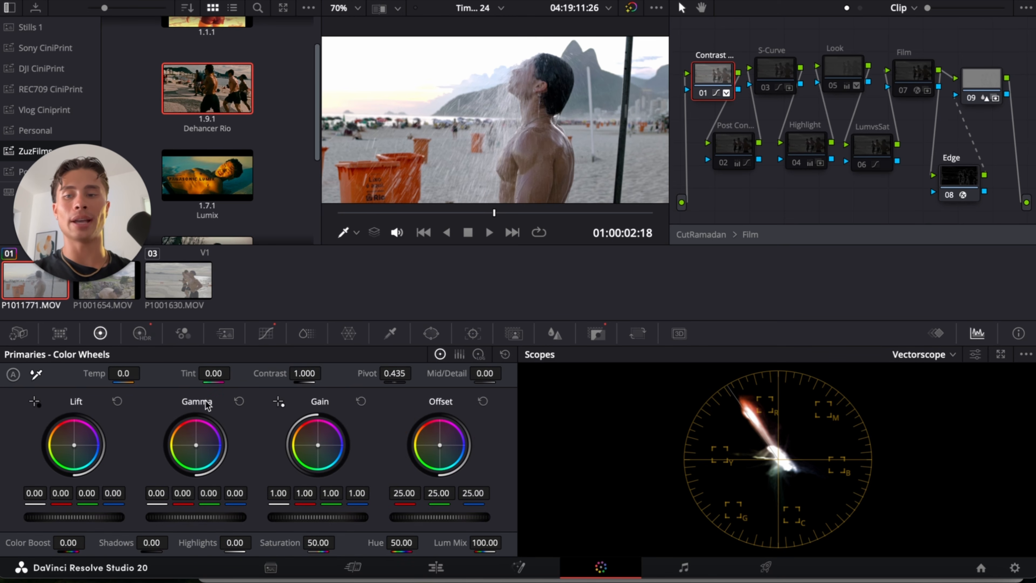
left_click(141, 332)
mouse_move(267, 544)
left_mouse_down()
mouse_move(291, 549)
mouse_move(267, 550)
left_mouse_up()
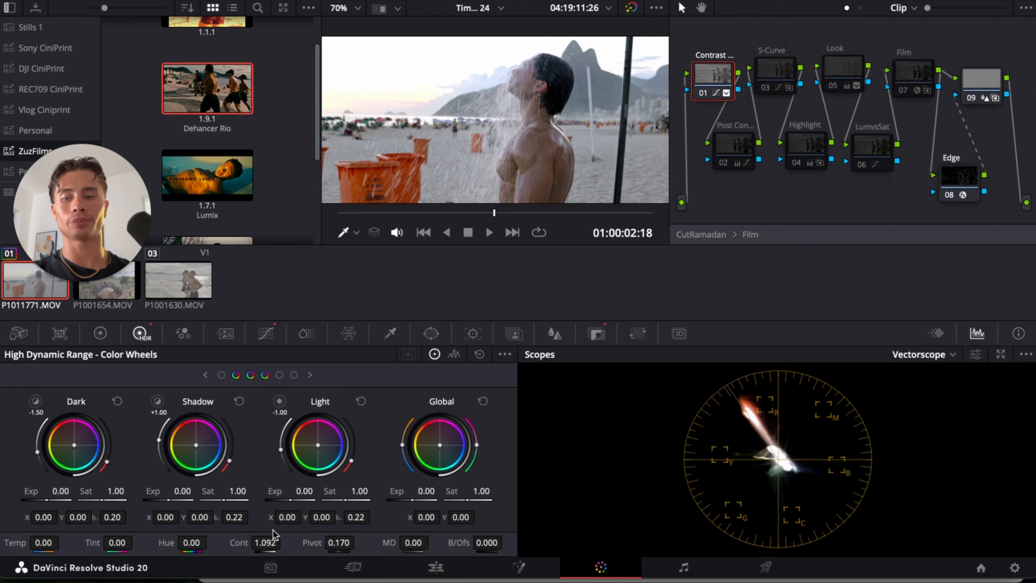
- Try raising the Contrast node's primaries contrast to 1.316, and reset it
left_click(115, 340)
left_click_drag(290, 376, 399, 391)
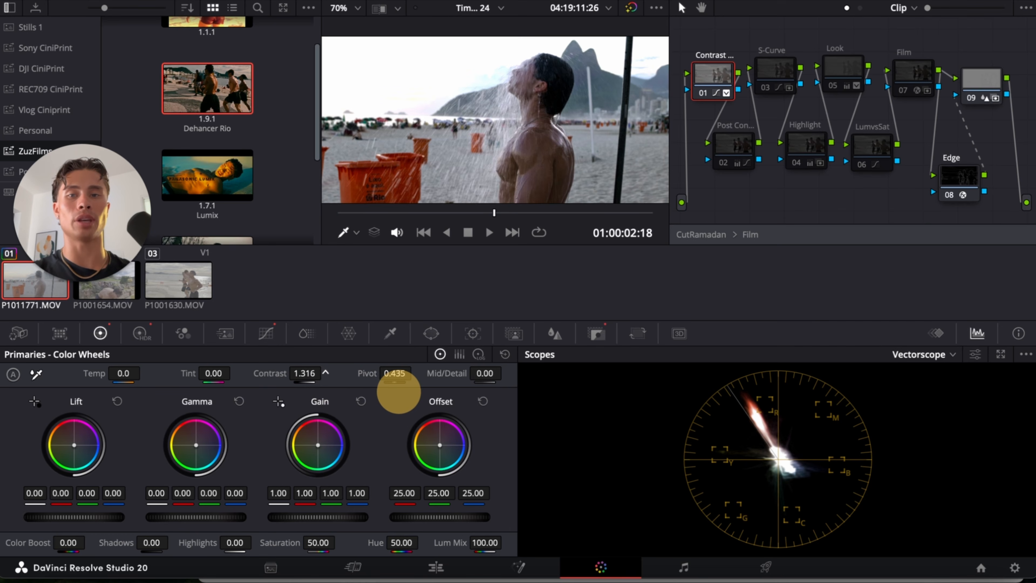
double_click(292, 382)
- Set the Contrast node's HDR contrast to 1.178 and enable the S-Curve node
left_click(133, 334)
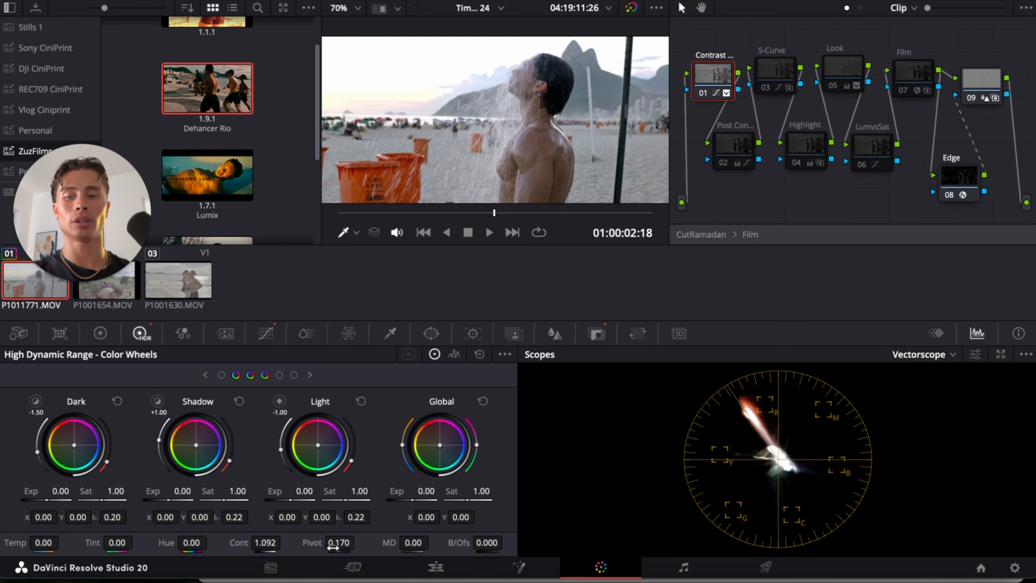
left_click_drag(265, 543, 285, 542)
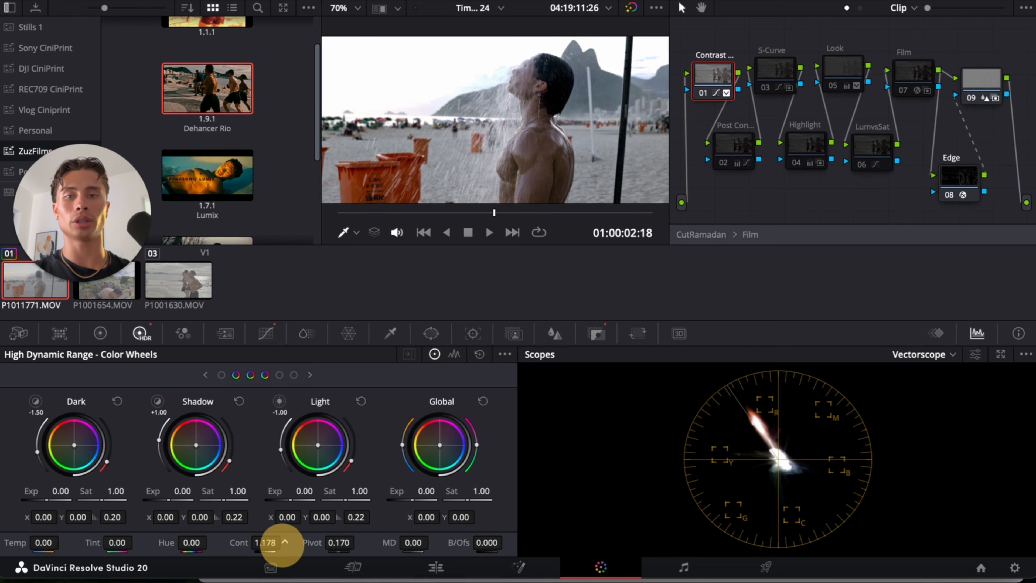
left_click(777, 70)
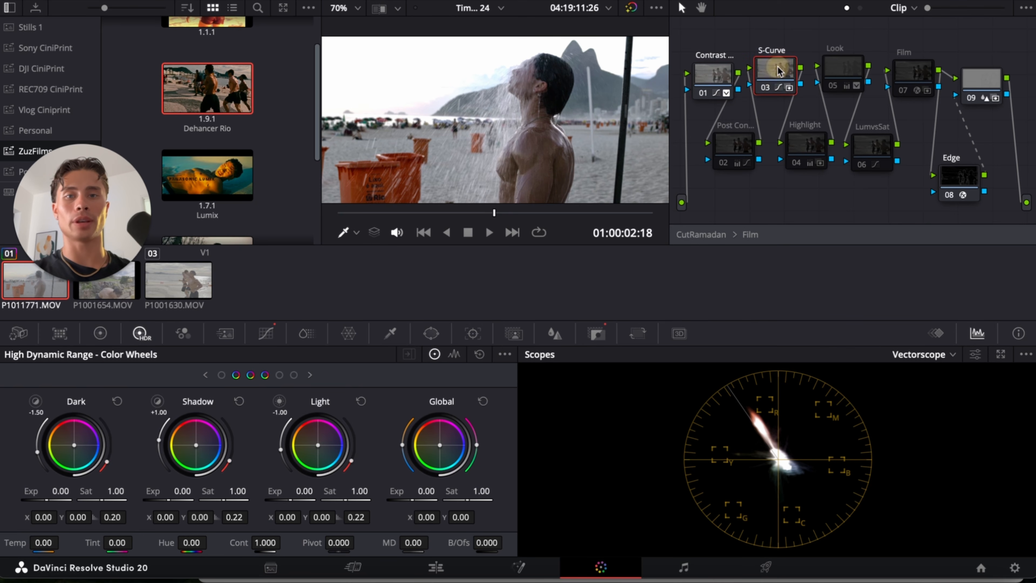
- Enable the Post Con node with a tint of 3.00, and enable the Highlight node
left_click(746, 148)
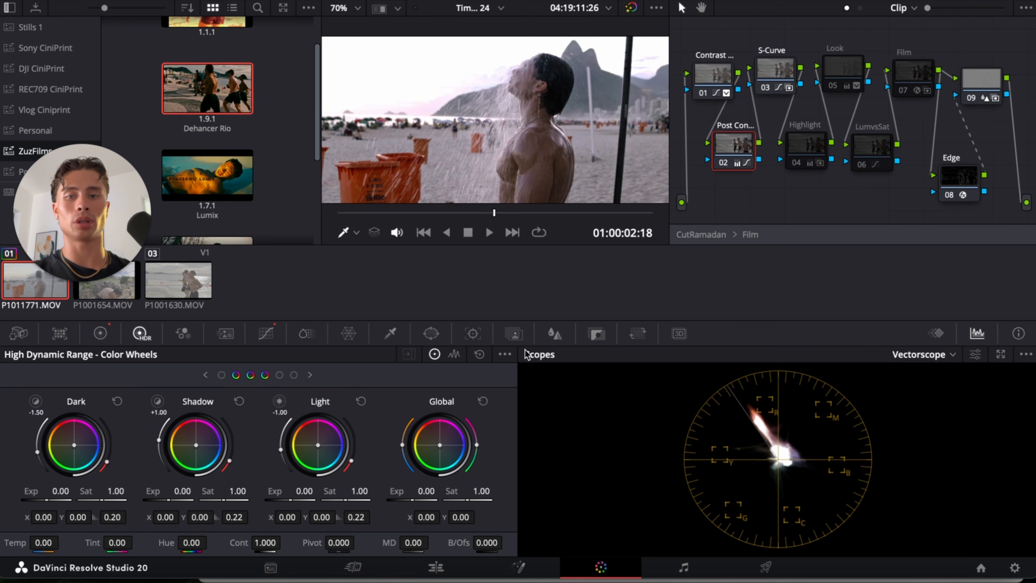
left_click(100, 333)
mouse_move(208, 373)
left_mouse_down()
mouse_move(192, 375)
mouse_move(209, 374)
left_mouse_up()
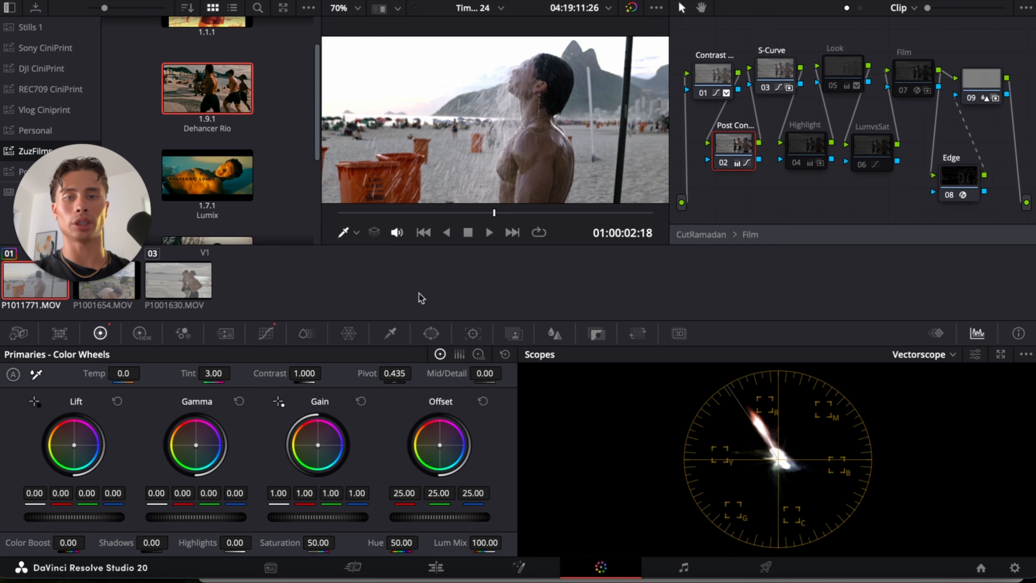
left_click(816, 148)
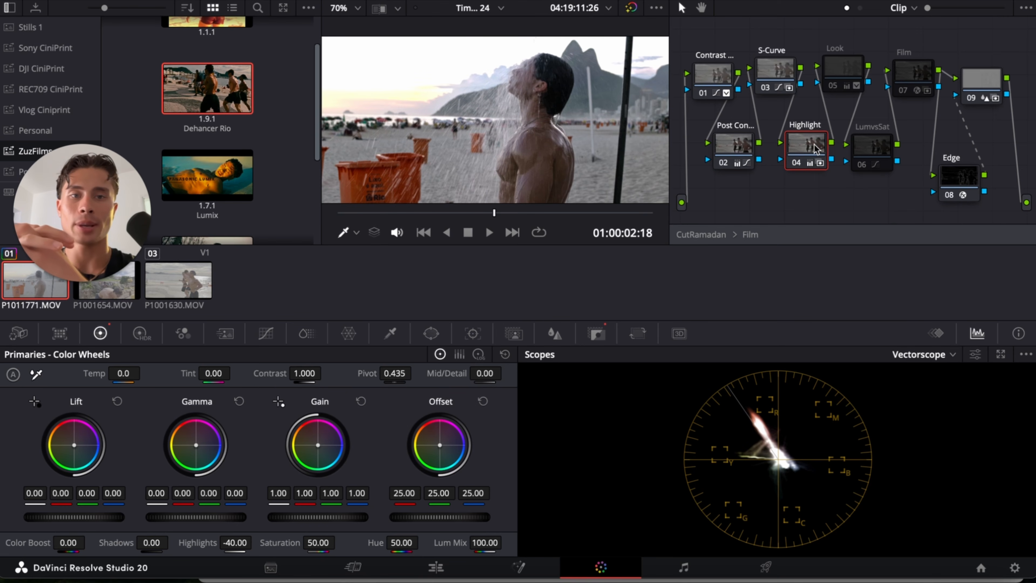
- Disable the Highlight node and enable the Look node inside the Film compound node
key("ctrl+d")
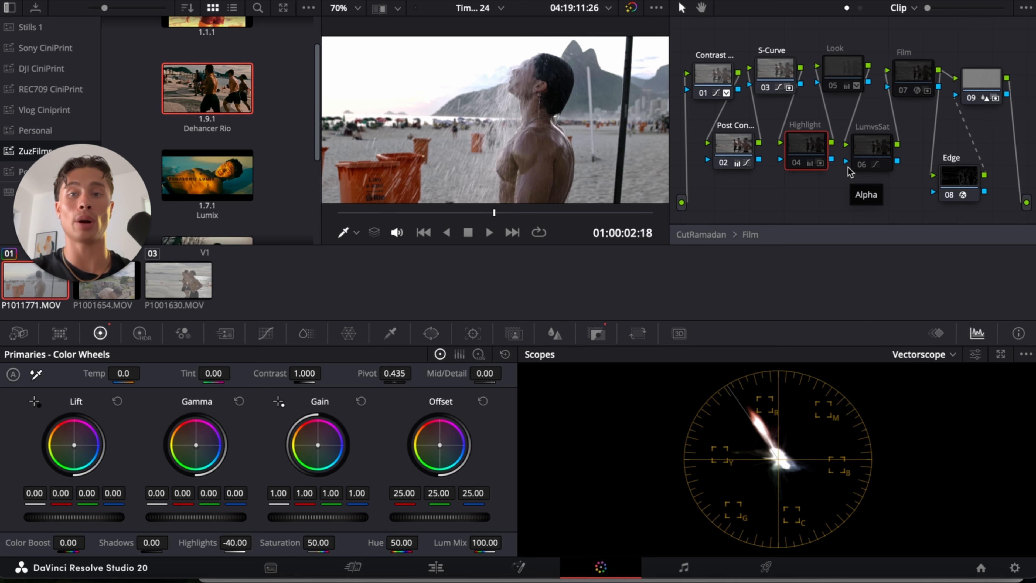
left_click(844, 80)
key("ctrl+d")
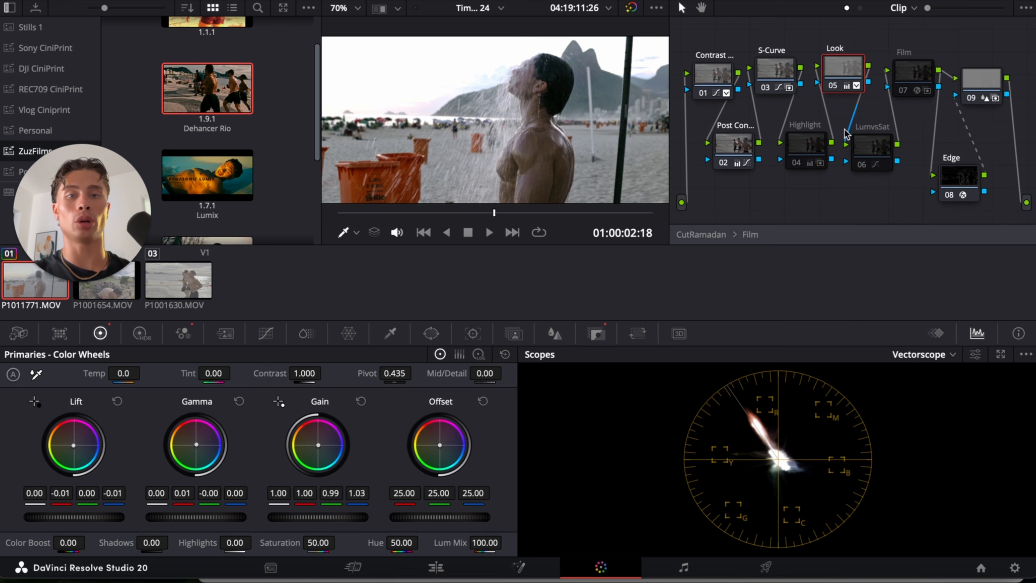
- Return to the main node graph, space out the Dehancer and RecOut nodes, and enable the Dehancer node
right_click(840, 195)
left_click(841, 199)
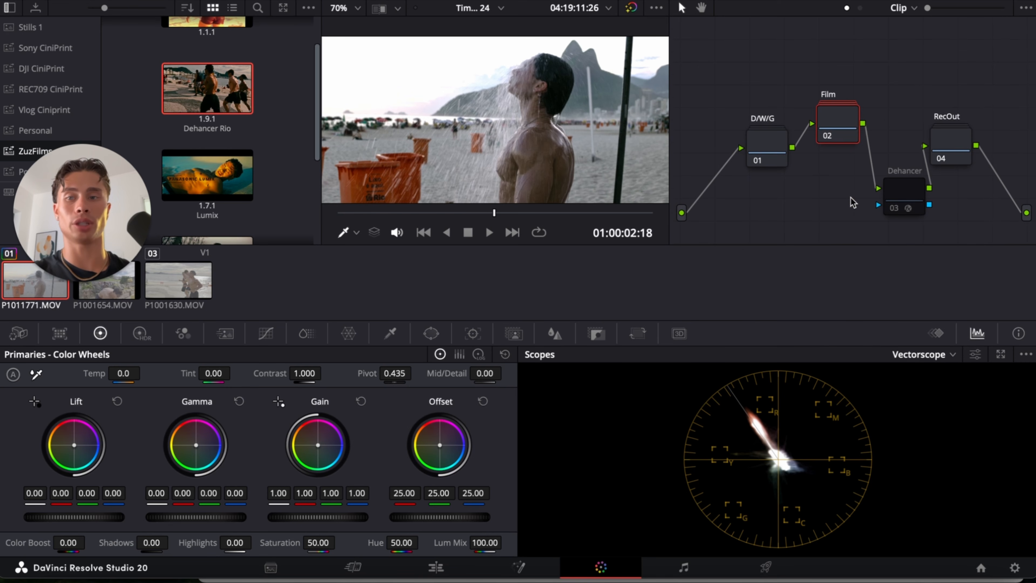
left_click_drag(902, 196, 863, 196)
left_click(957, 142)
left_click_drag(958, 142, 956, 118)
left_click_drag(871, 193, 882, 194)
key("ctrl+d")
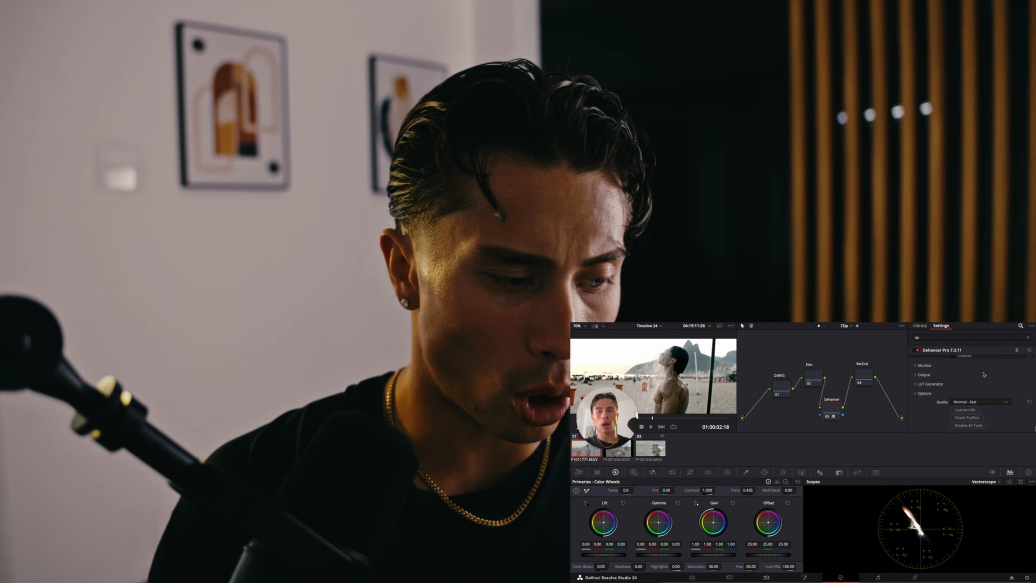
- Switch off Dehancer's enabled sections one by one, including Gate Weave, Print, Film Compression, Film Developer and Film
scroll(982, 404, "up", 5)
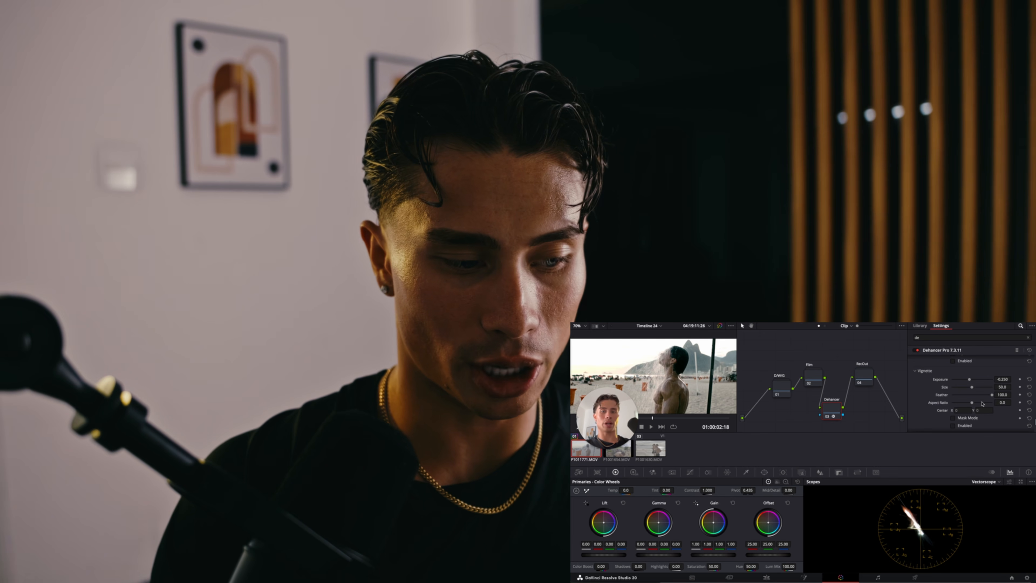
scroll(982, 404, "up", 1)
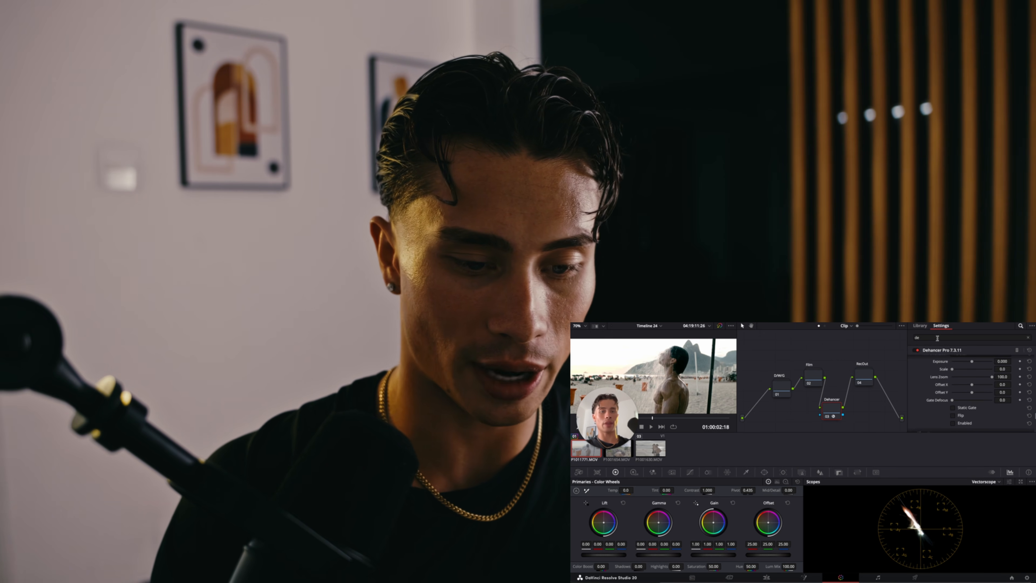
scroll(953, 409, "up", 5)
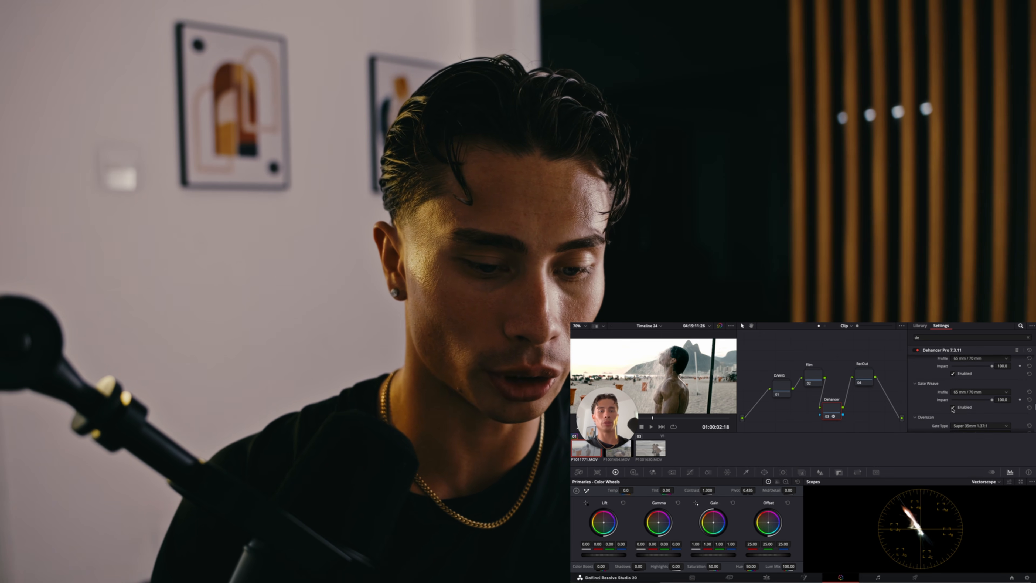
scroll(955, 392, "up", 4)
scroll(955, 384, "up", 5)
scroll(955, 394, "up", 5)
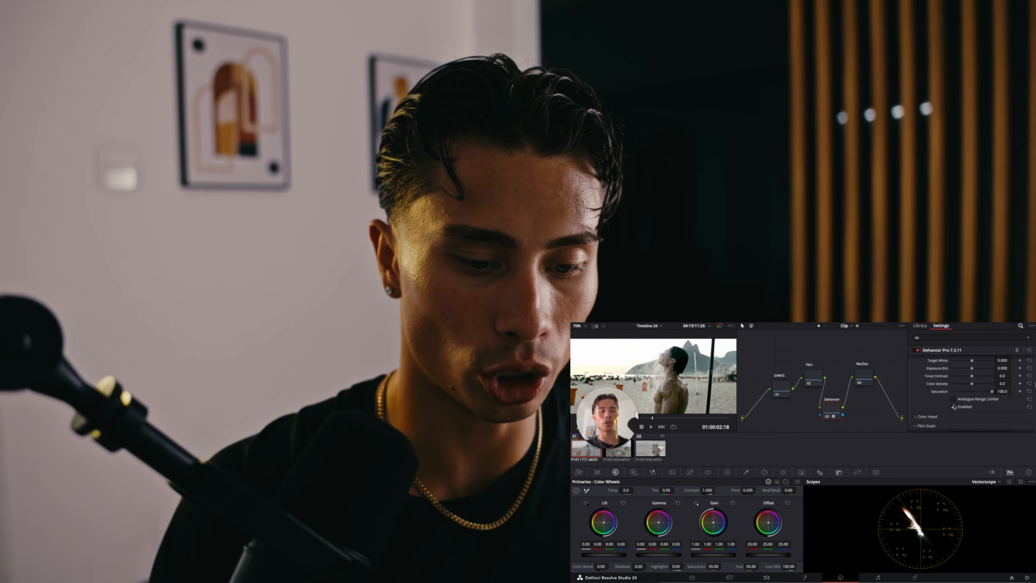
scroll(953, 396, "up", 3)
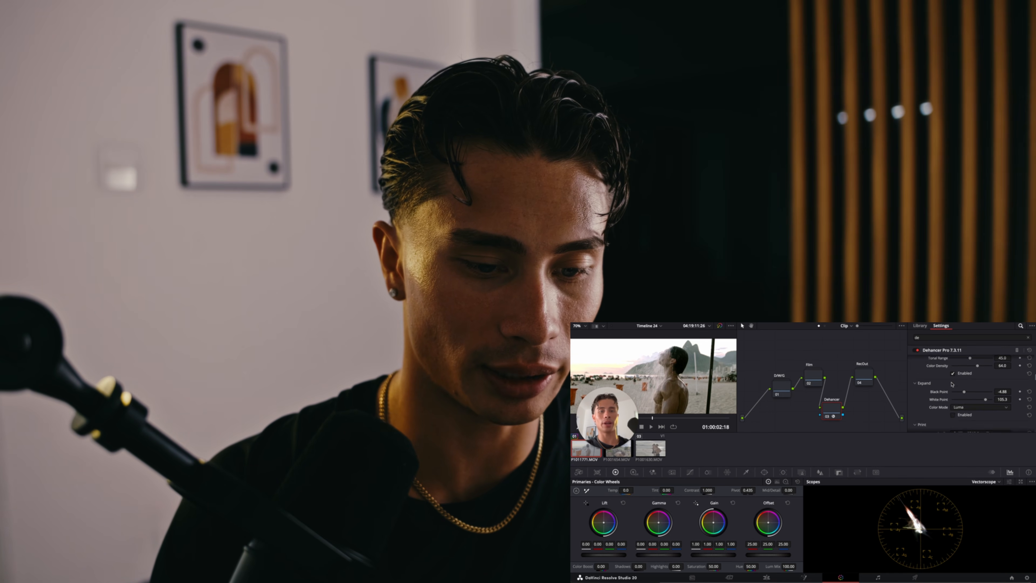
left_click(954, 398)
scroll(953, 400, "up", 3)
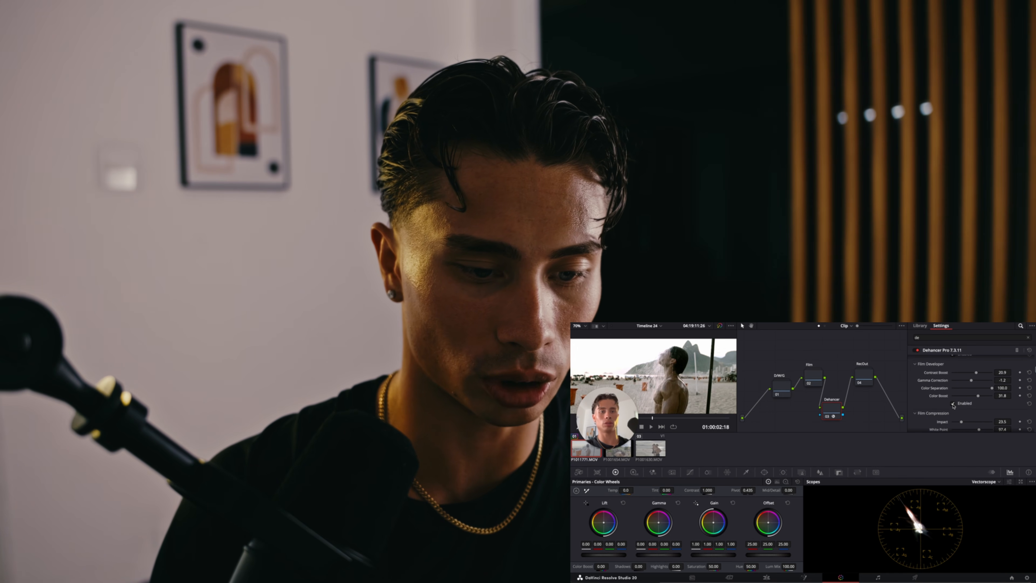
scroll(953, 402, "up", 2)
left_click(952, 399)
scroll(952, 399, "up", 2)
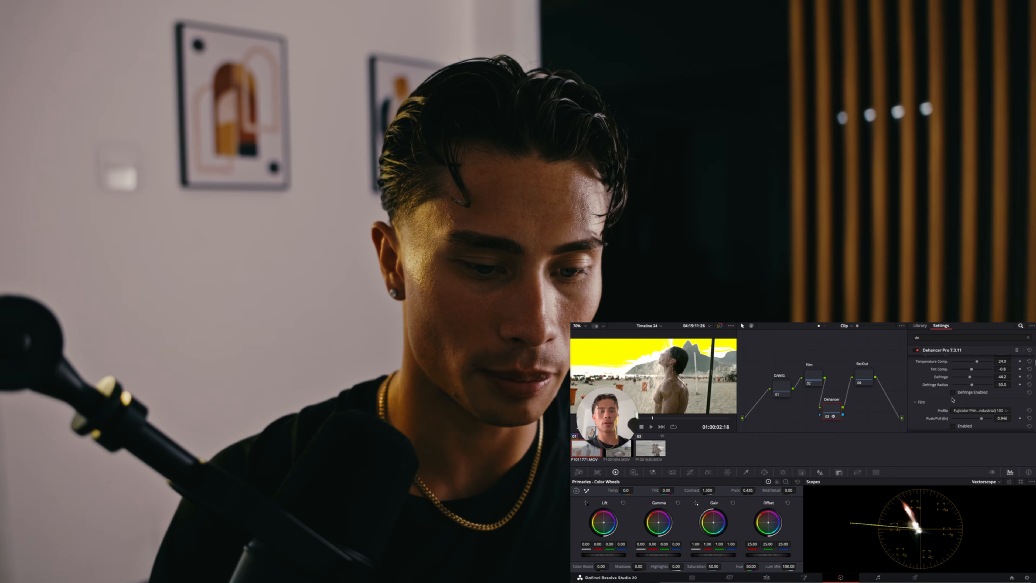
scroll(953, 399, "up", 3)
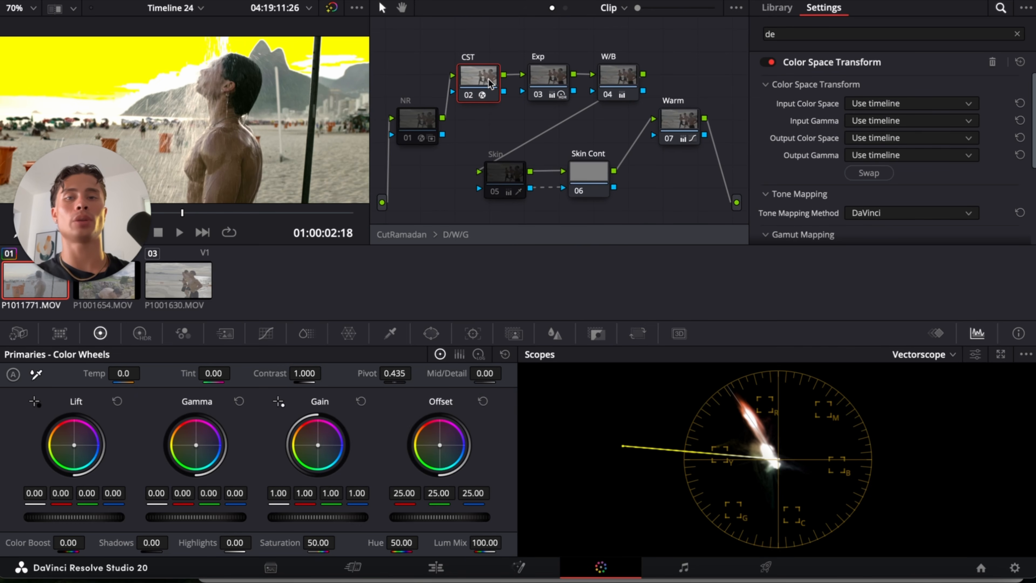
- Choose Panasonic V-Gamut as the CST node's input color space, and leave the D/W/G compound node
left_click(882, 105)
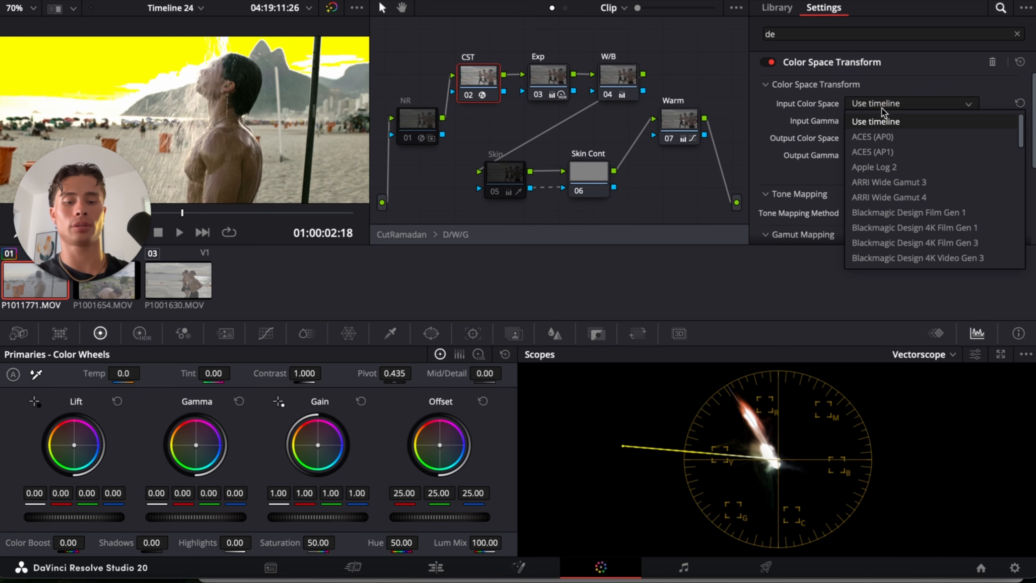
scroll(888, 110, "down", 5)
left_click(890, 258)
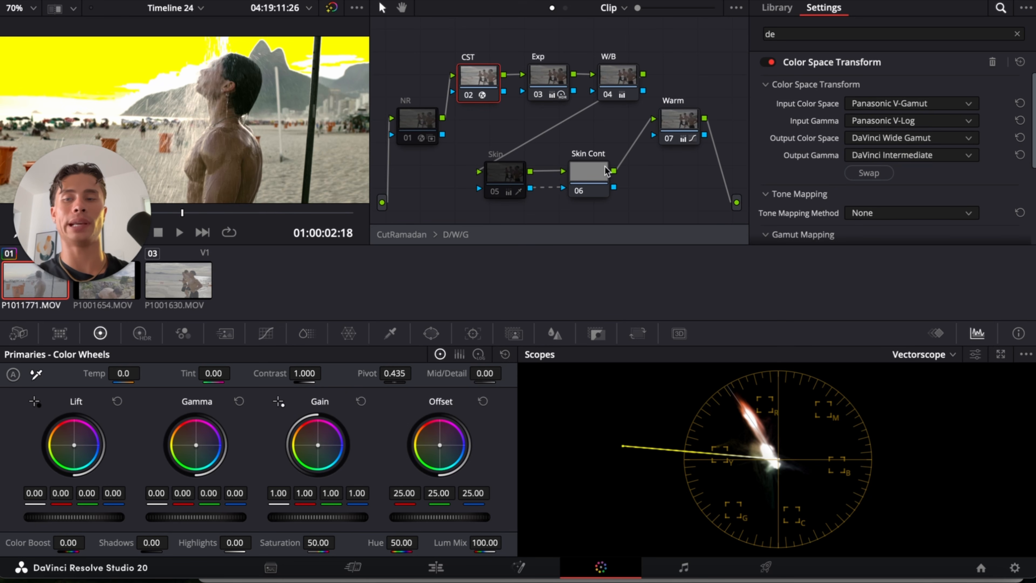
right_click(446, 158)
left_click(474, 178)
- Set the Dehancer node's input source to DVR WG/Intermediate
left_click(579, 189)
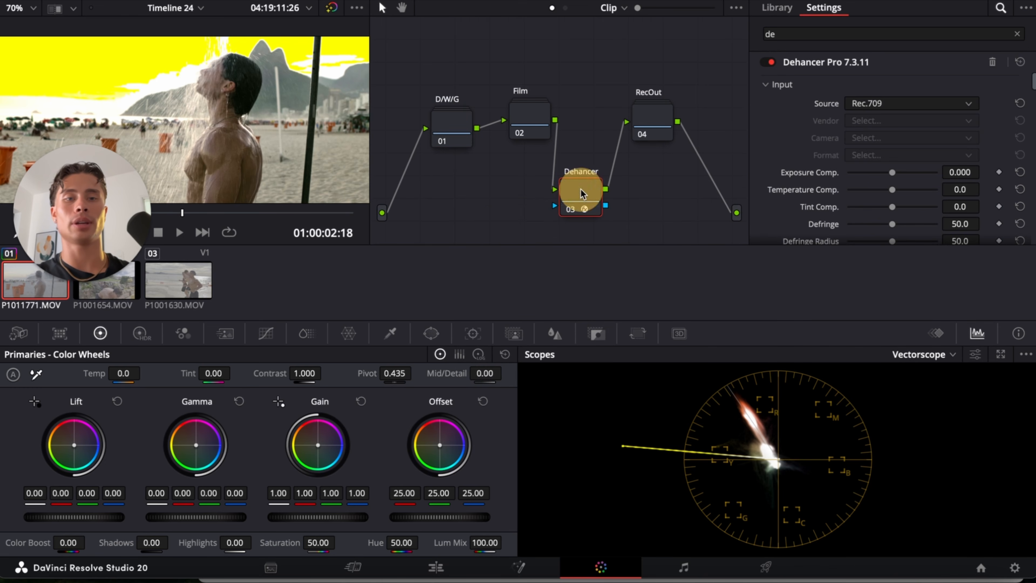
left_click(865, 104)
left_click(913, 198)
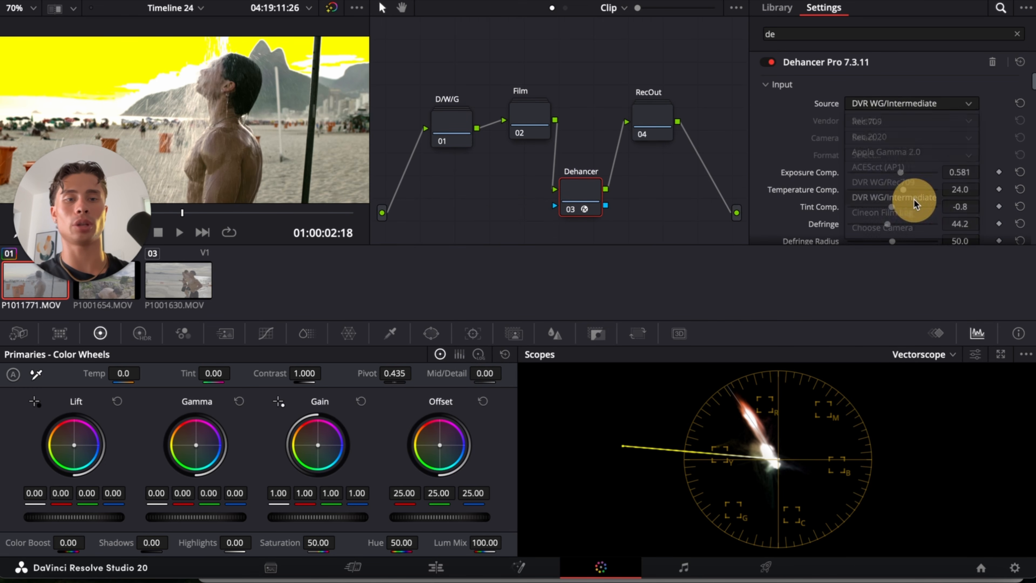
- Lower Dehancer's temperature compensation toward neutral
scroll(869, 188, "down", 3)
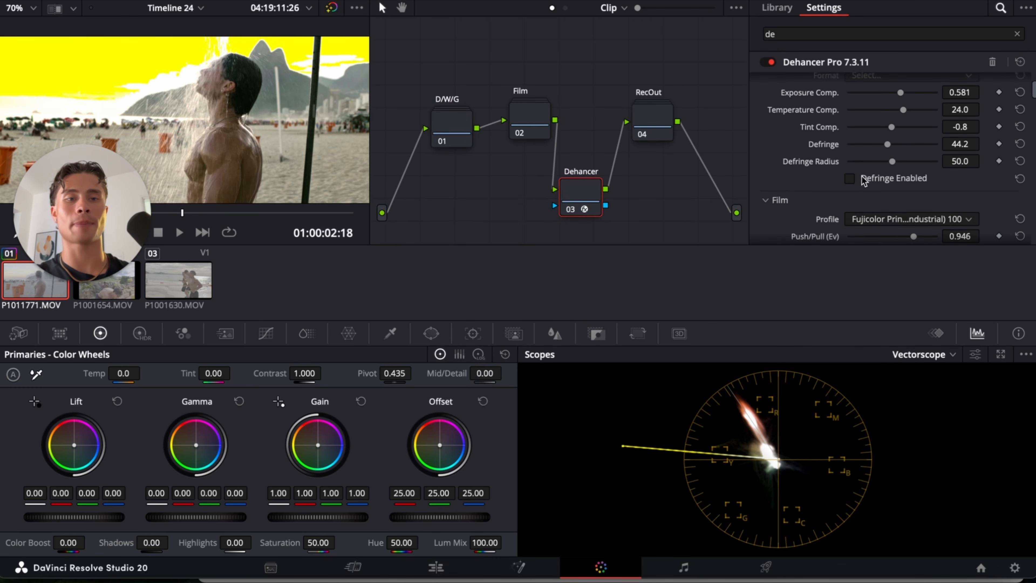
scroll(865, 175, "up", 2)
left_click_drag(902, 157, 891, 191)
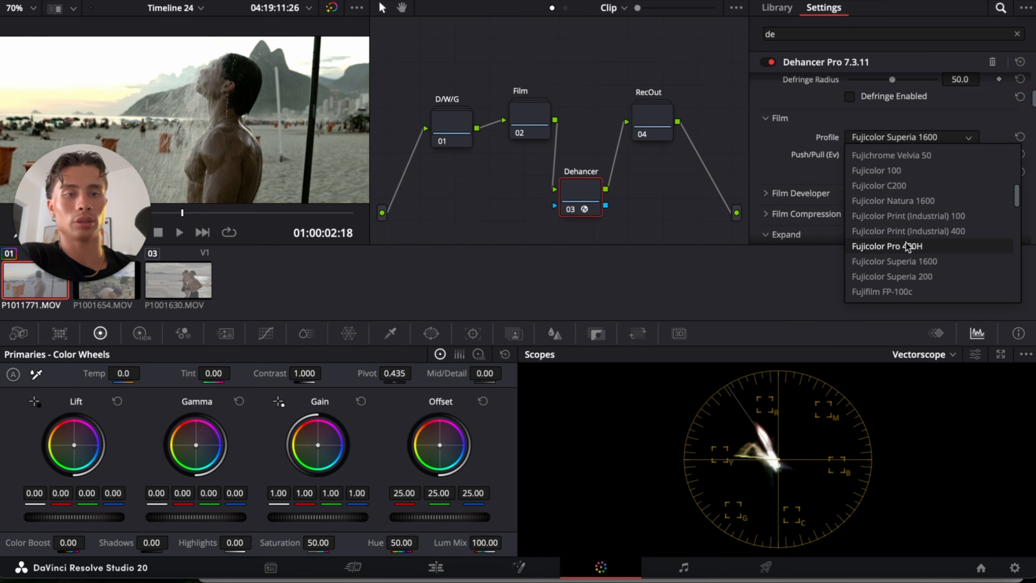
- Try the Fujicolor Print (Industrial) 100 film profile in Dehancer, and switch back to Fujicolor Superia 1600
left_click(916, 217)
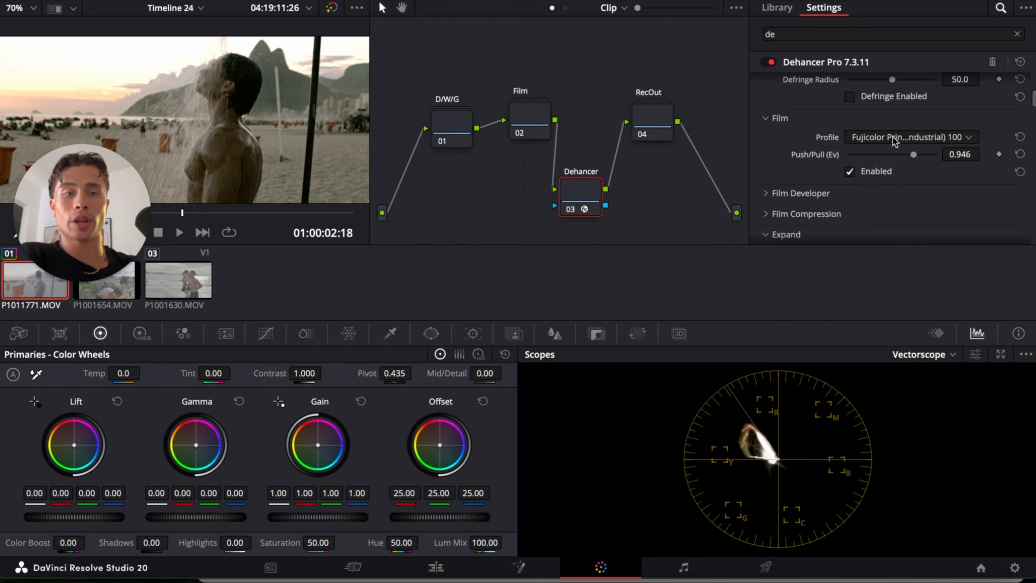
left_click(893, 138)
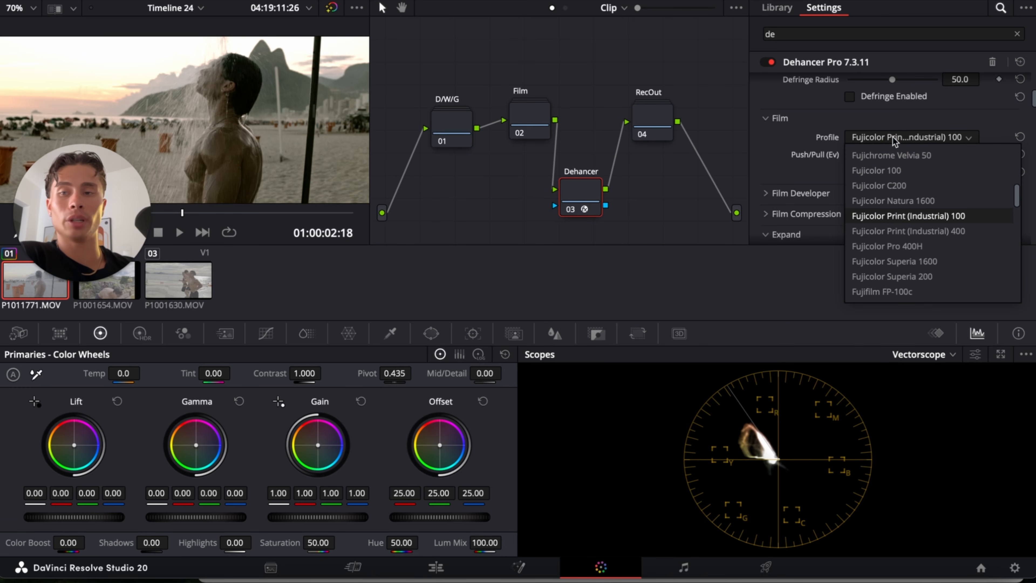
scroll(894, 213, "down", 1)
left_click(896, 245)
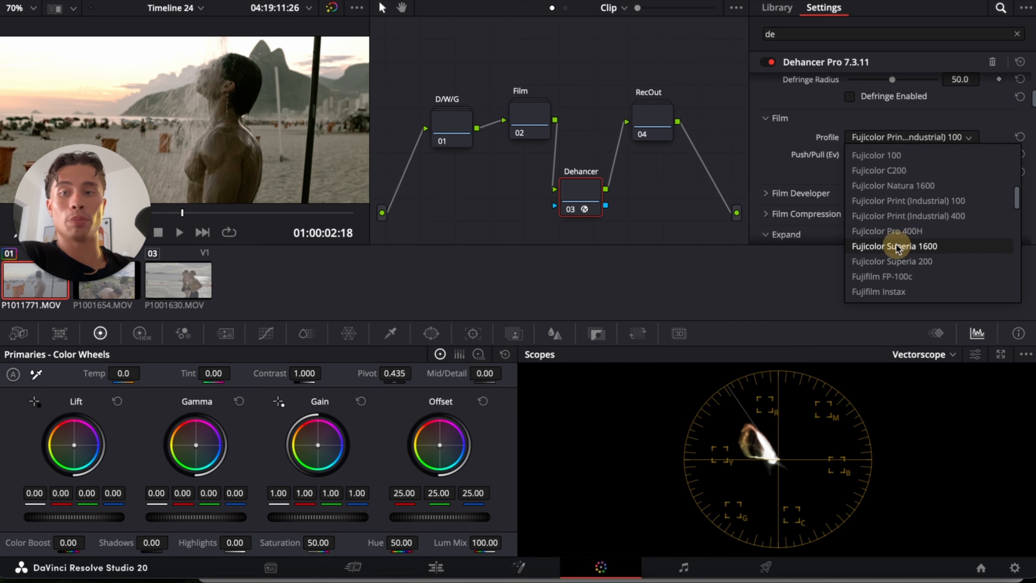
- Try the Kodak Portra 160 and Kodak Vision3 500T film profiles in Dehancer
left_click(890, 138)
scroll(895, 188, "down", 6)
scroll(894, 188, "down", 15)
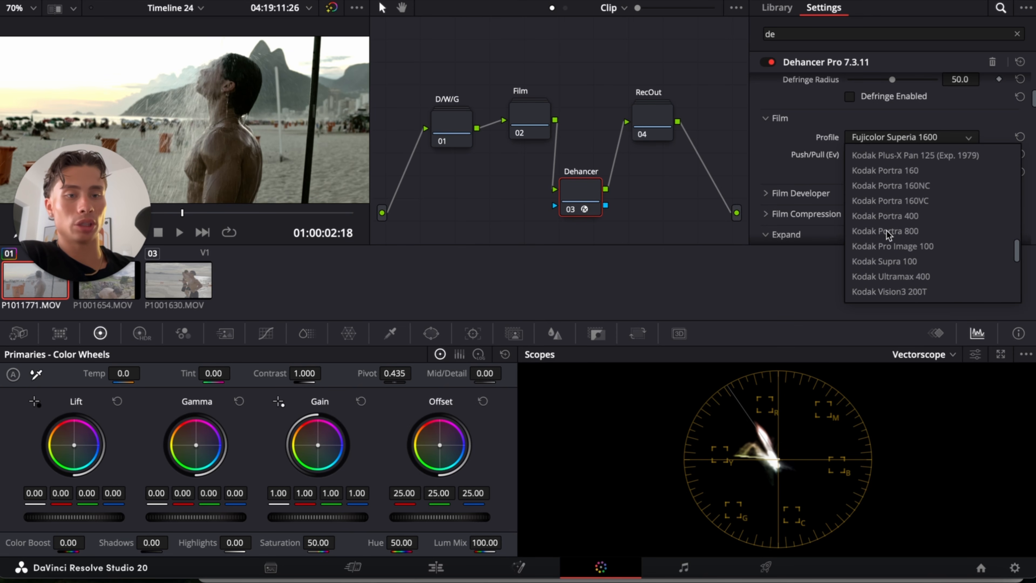
scroll(918, 200, "down", 2)
left_click(920, 159)
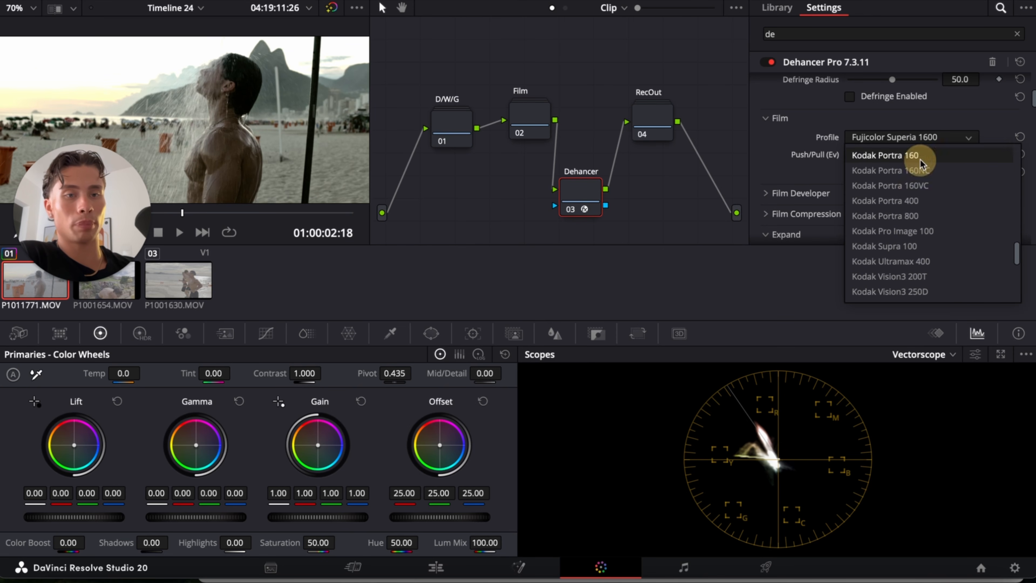
left_click(909, 141)
scroll(919, 209, "down", 6)
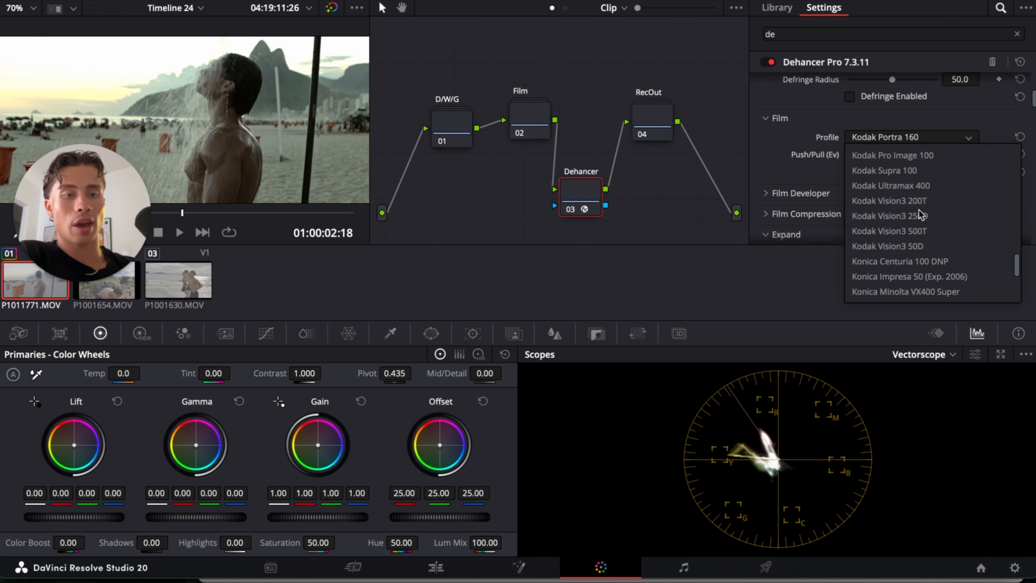
left_click(943, 231)
- Set the film profile back to Fujicolor Superia 1600 and compare it with Fujicolor Print (Industrial) 100
left_click(909, 139)
scroll(910, 203, "up", 5)
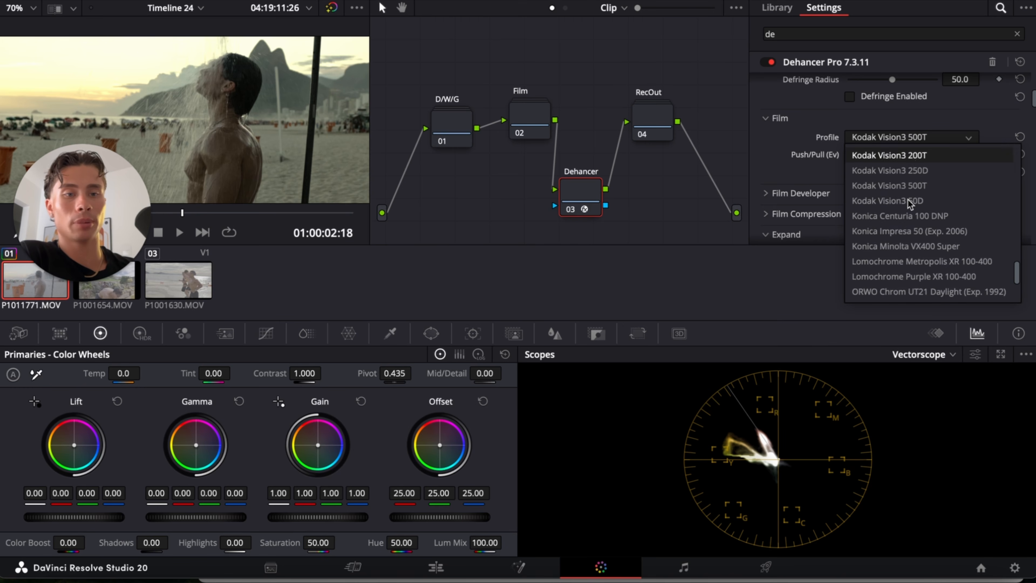
scroll(912, 208, "up", 8)
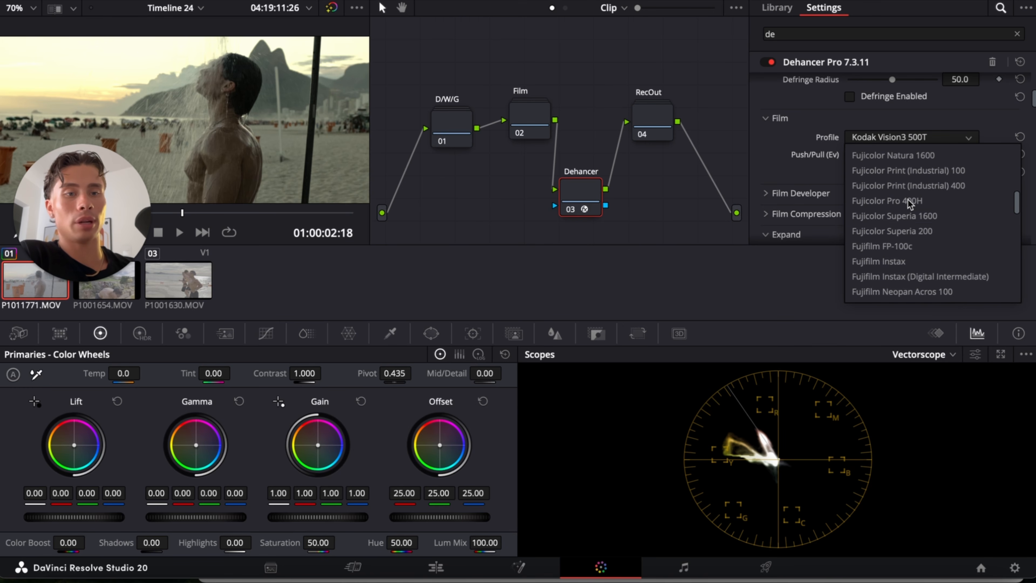
left_click(921, 217)
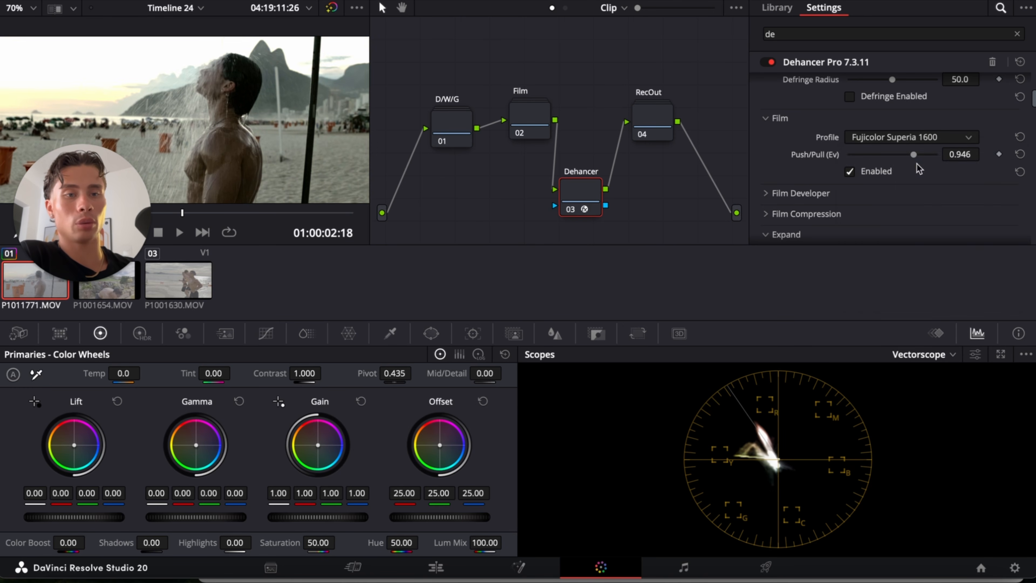
left_click(908, 140)
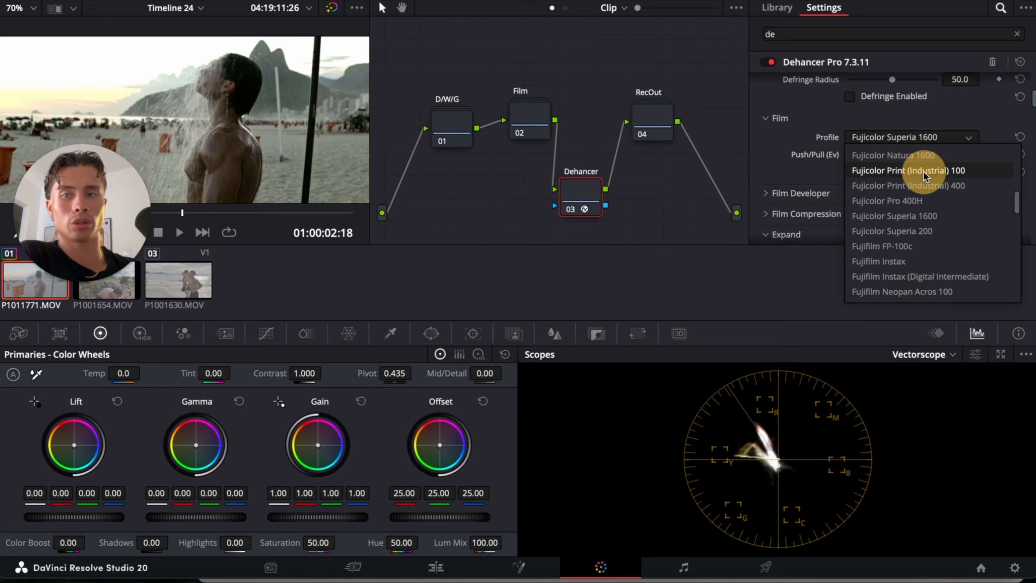
left_click(926, 169)
- Choose the Fujicolor Superia 1600 film profile and raise its Push/Pull to 1.163
left_click(909, 139)
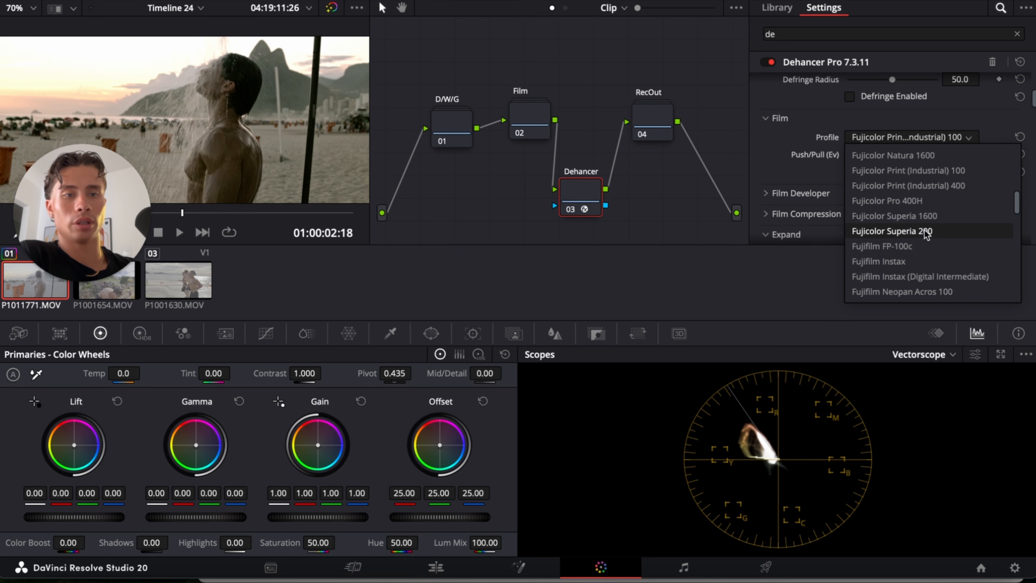
left_click(939, 220)
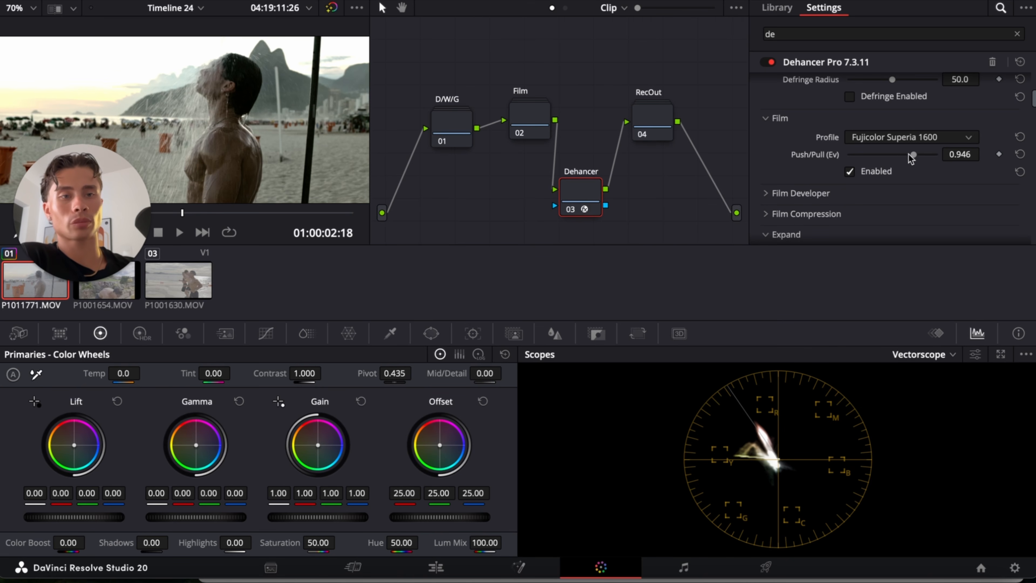
mouse_move(911, 154)
left_mouse_down()
mouse_move(885, 161)
mouse_move(918, 168)
left_mouse_up()
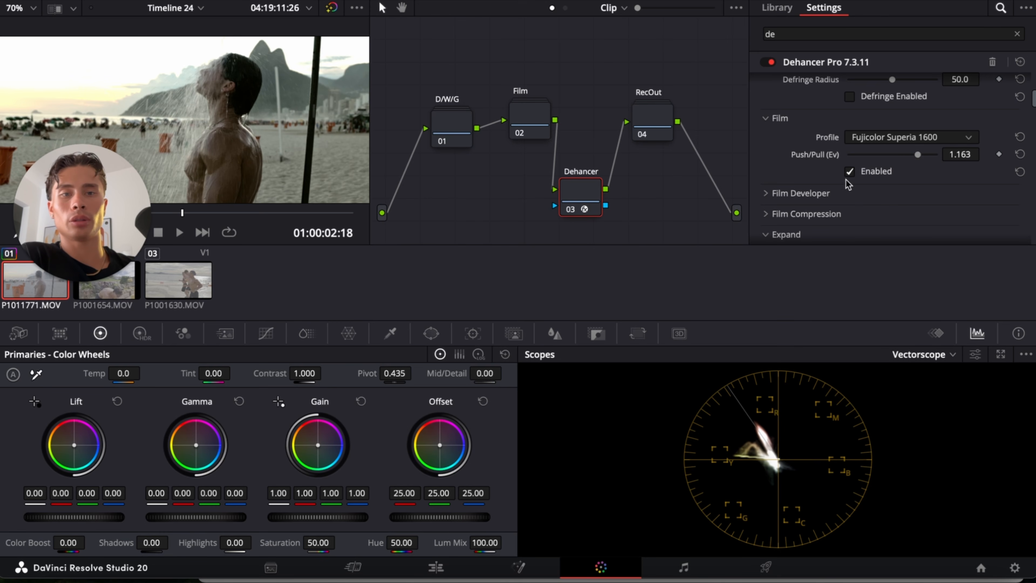
- Enable Dehancer's Film Developer with a contrast boost of 14.7, gamma correction of -18.2 and color boost of 67.8
left_click(775, 195)
scroll(836, 147, "down", 5)
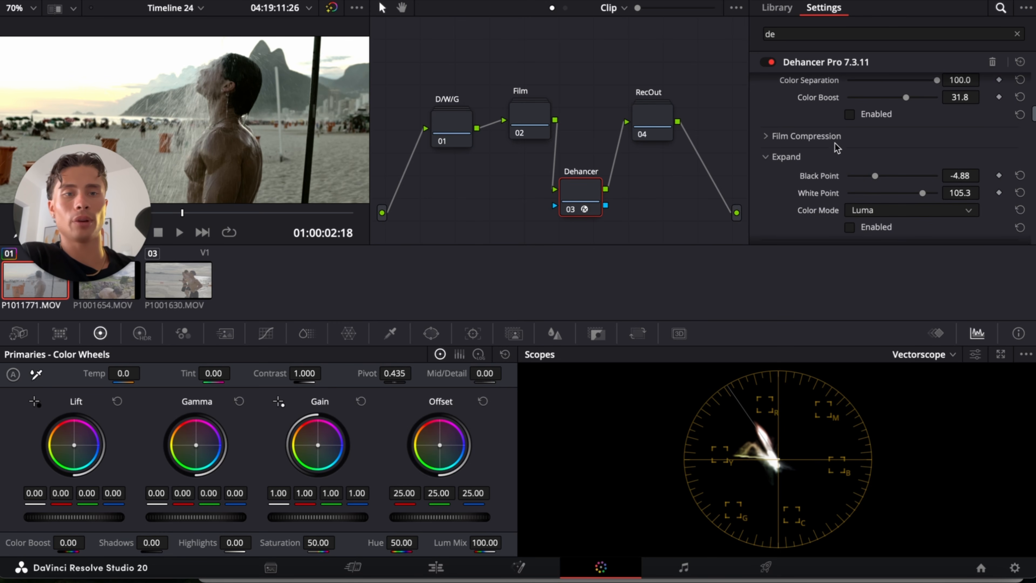
left_click(855, 116)
scroll(889, 159, "up", 3)
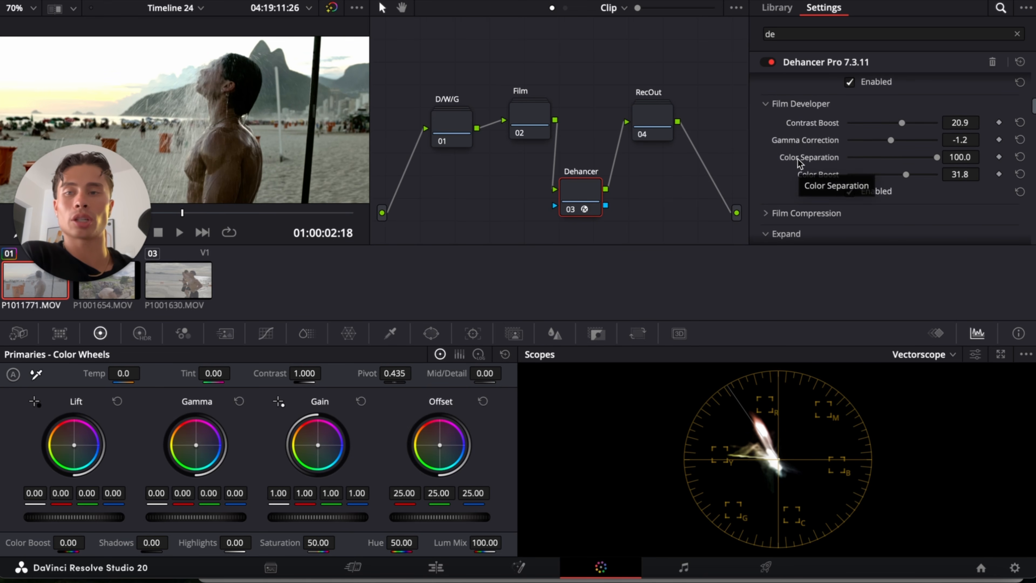
mouse_move(905, 127)
left_mouse_down()
mouse_move(879, 143)
mouse_move(893, 144)
mouse_move(876, 142)
left_mouse_up()
left_click_drag(906, 176, 923, 180)
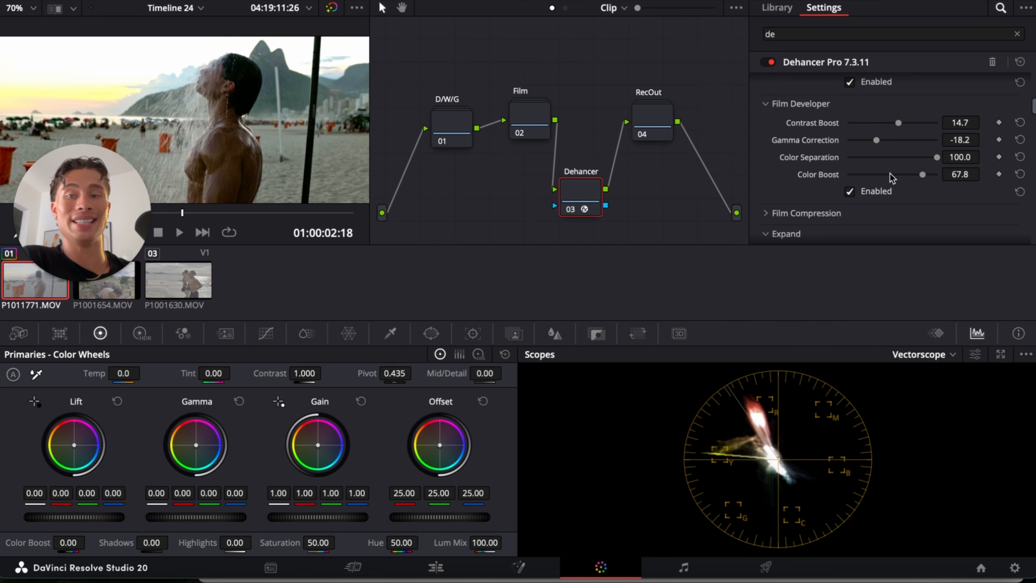
- Enable Dehancer's Film Compression with impact 86.0, white point 113.5, tonal range 58.1 and color density 100.0
left_click(776, 214)
scroll(788, 210, "down", 4)
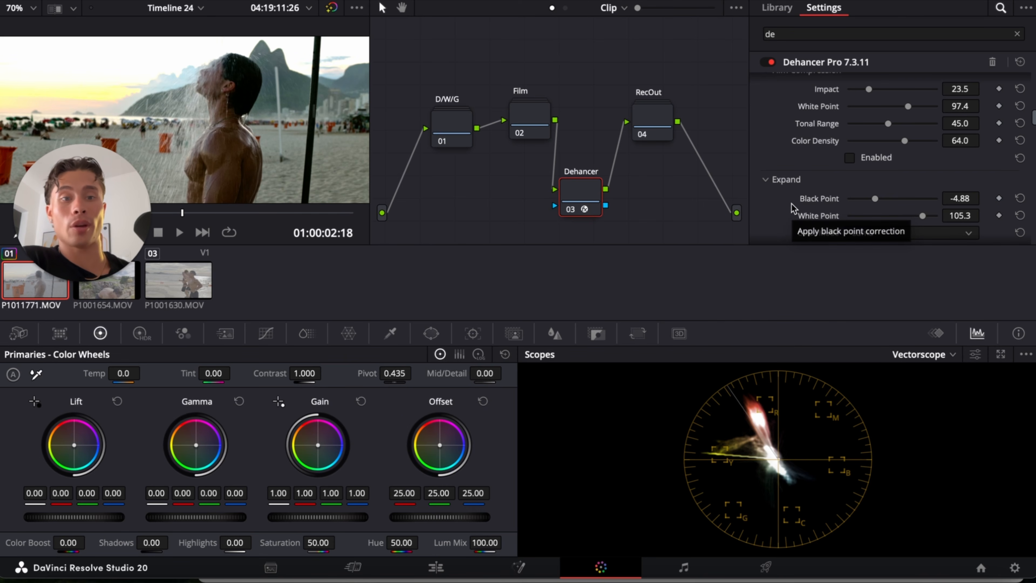
scroll(821, 201, "down", 1)
scroll(854, 166, "up", 5)
scroll(833, 188, "down", 1)
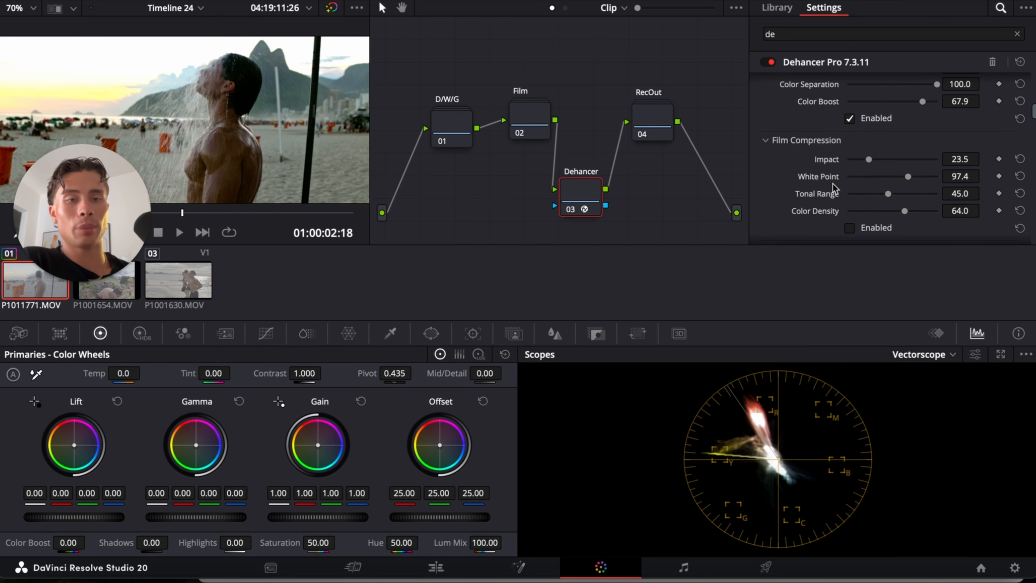
left_click(852, 229)
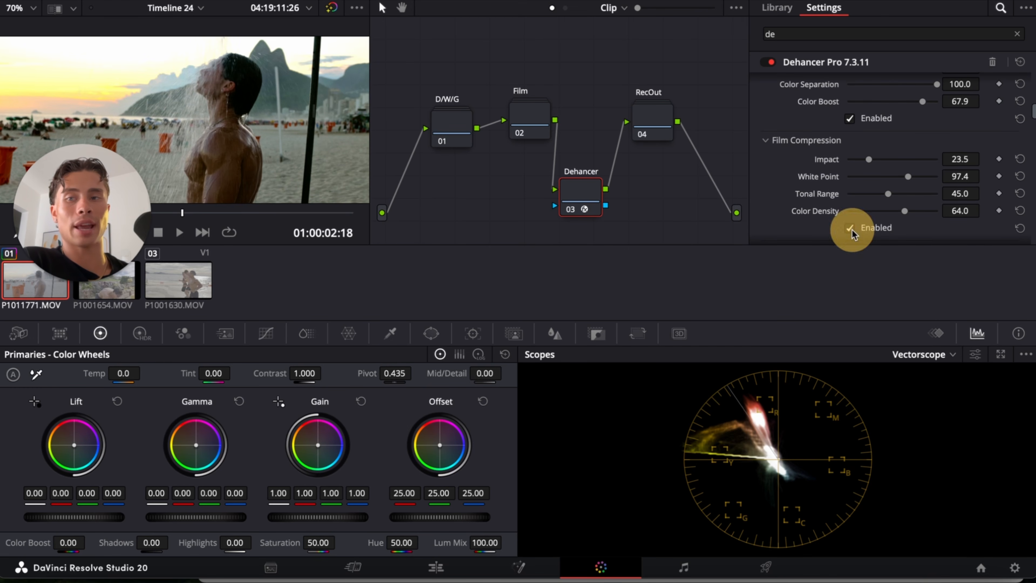
left_click_drag(869, 161, 912, 168)
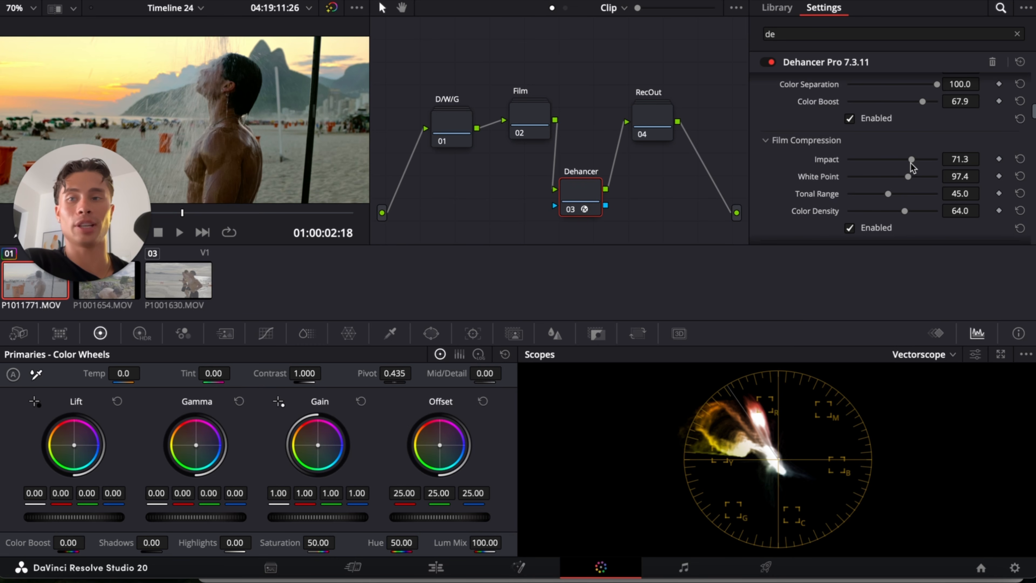
left_click_drag(911, 161, 926, 177)
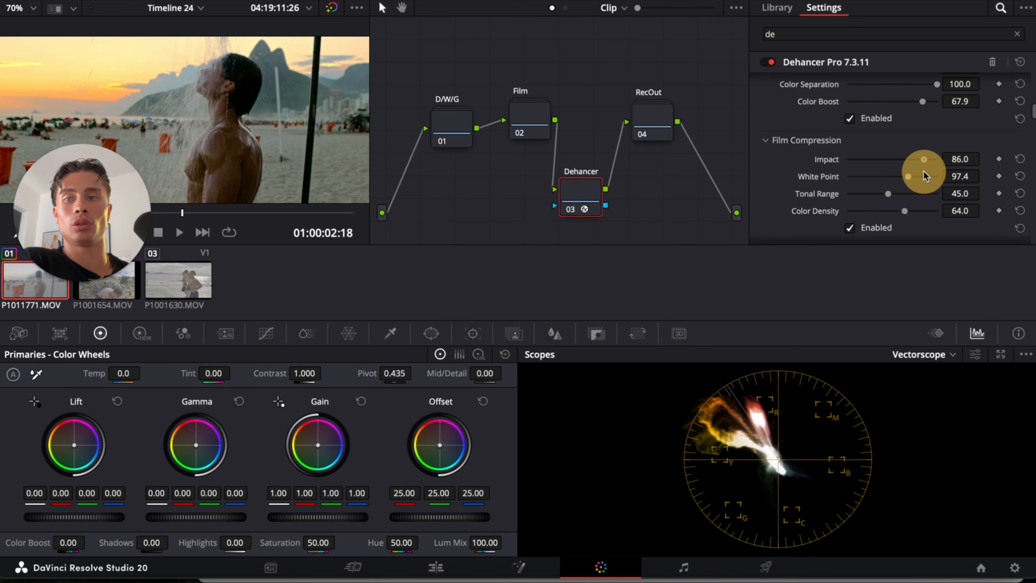
left_click_drag(907, 178, 915, 187)
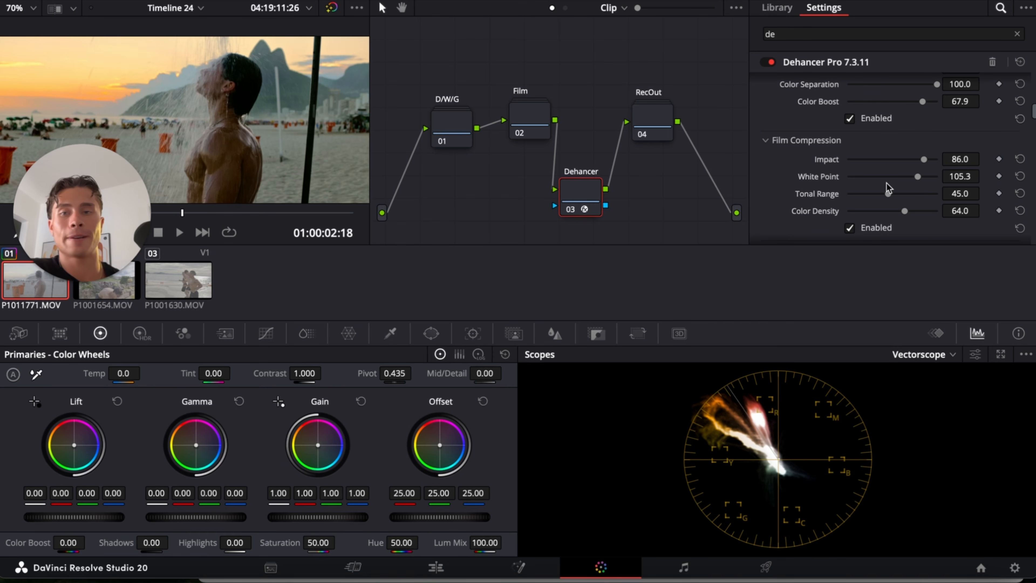
mouse_move(918, 176)
left_mouse_down()
mouse_move(906, 179)
mouse_move(931, 186)
mouse_move(888, 195)
mouse_move(901, 198)
mouse_move(904, 212)
mouse_move(894, 214)
mouse_move(930, 216)
mouse_move(883, 219)
mouse_move(936, 228)
left_mouse_up()
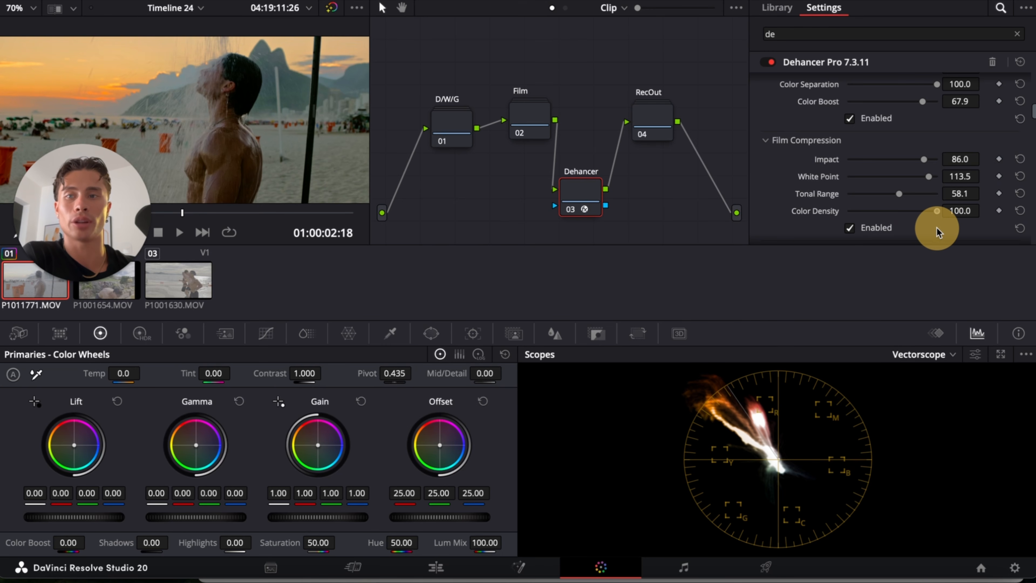
- Raise the Film Developer's gamma correction to just above zero and show the waveform in the scopes
scroll(934, 204, "up", 4)
left_click_drag(902, 139, 893, 160)
scroll(835, 173, "down", 4)
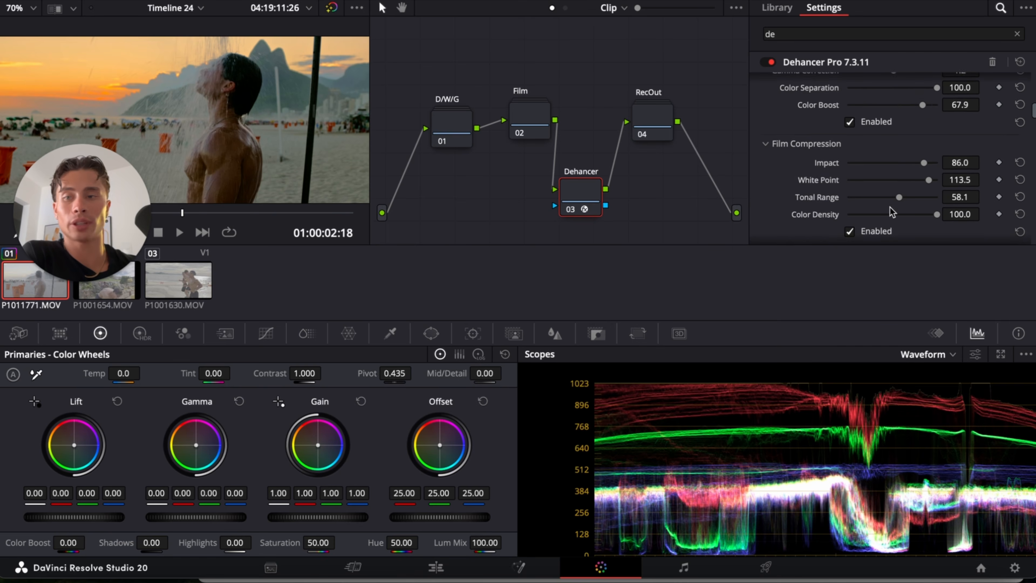
- Compare the Normal and Luma color modes in Dehancer's Expand section and enable Expand with Luma
scroll(890, 208, "down", 4)
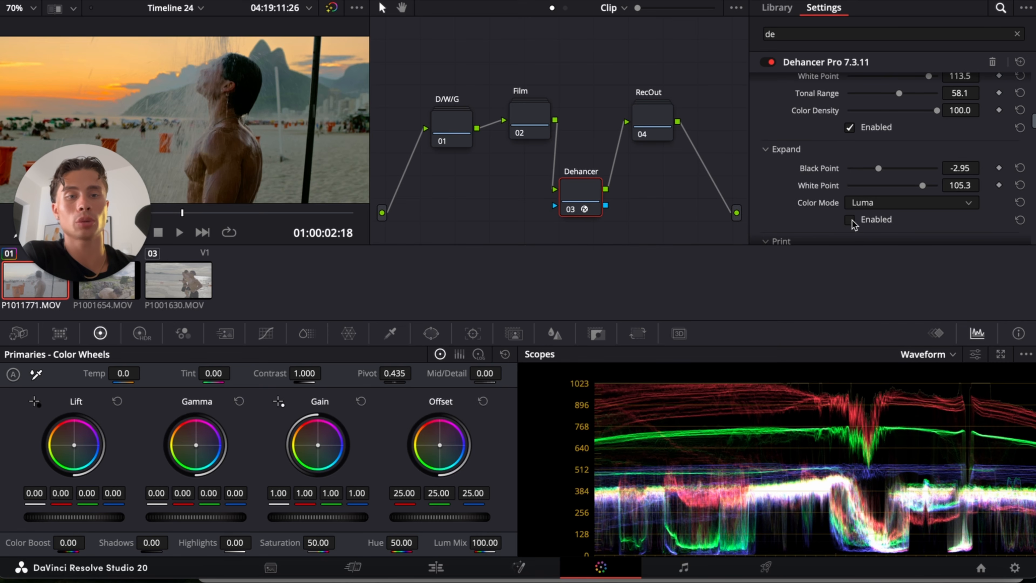
left_click(870, 204)
left_click(873, 221)
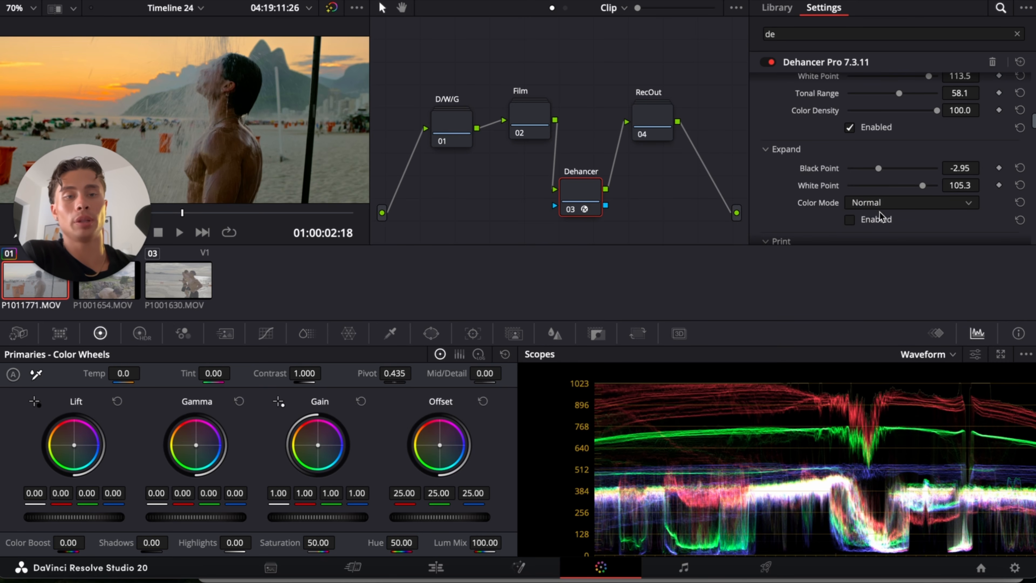
left_click(869, 204)
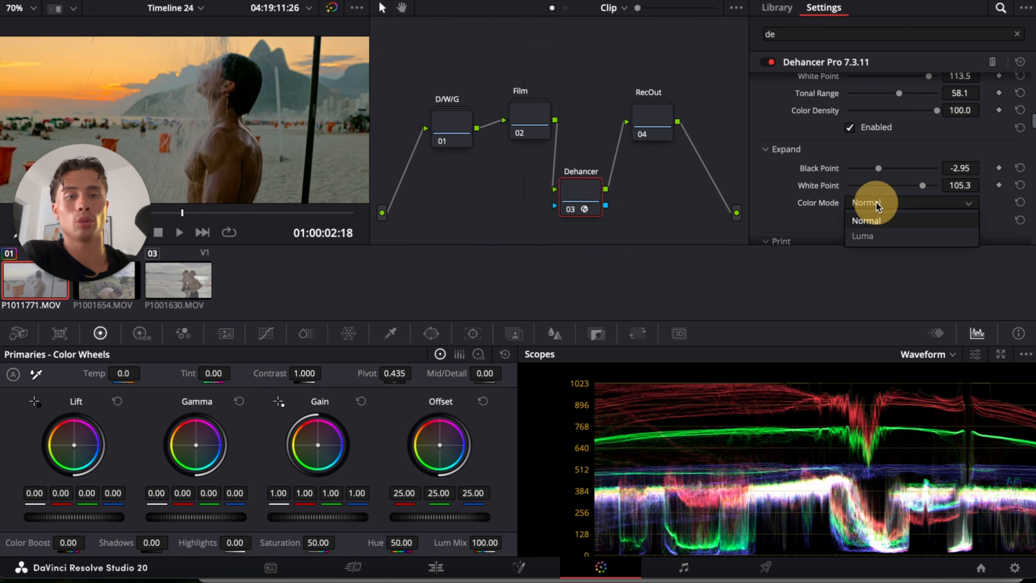
left_click(883, 235)
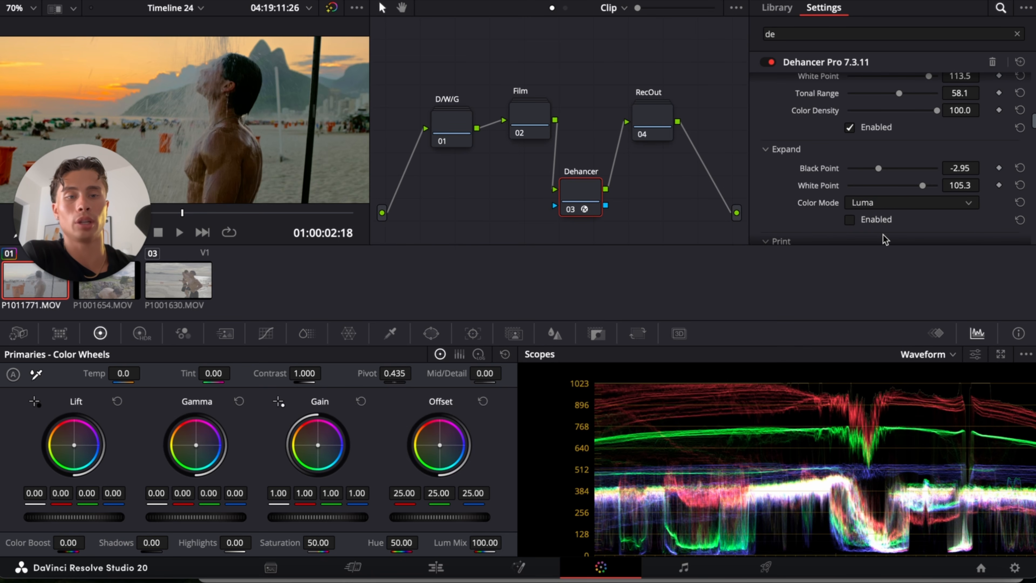
left_click(851, 221)
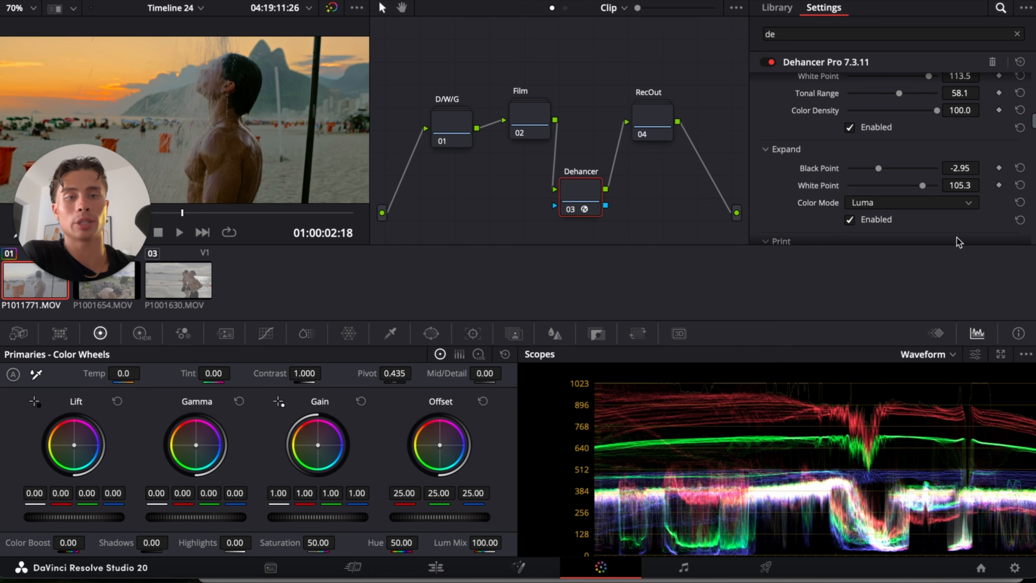
- Fine-tune the Expand black point and white point, comparing the image with Expand off and on
left_click_drag(878, 169, 880, 169)
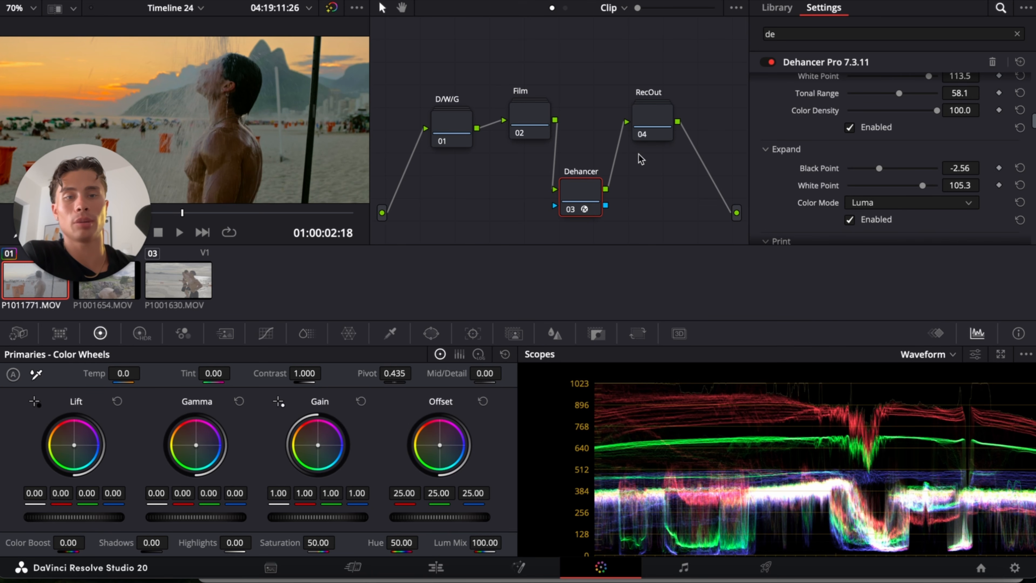
left_click(849, 221)
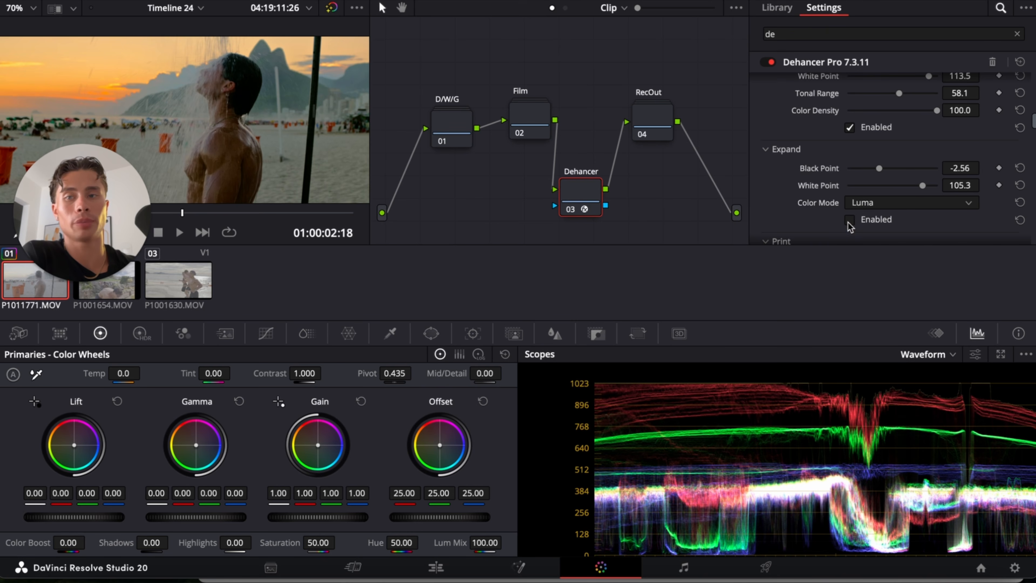
left_click(850, 222)
left_click_drag(880, 169, 917, 185)
- Try the Linear print profile, and enable Dehancer's Print with Fujifilm 3513 Print film and the Analogue Range Limiter
scroll(822, 202, "down", 6)
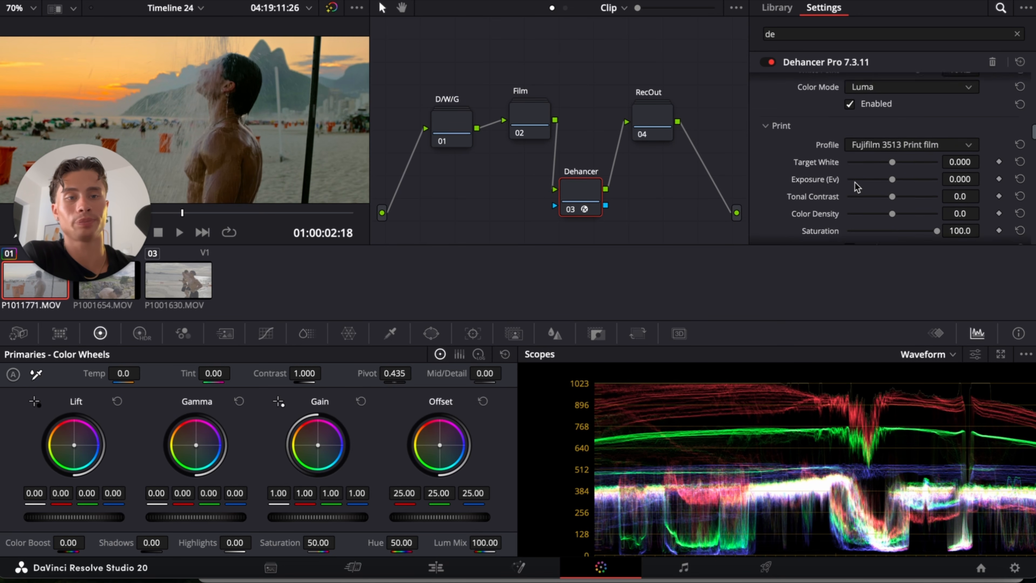
scroll(857, 187, "up", 2)
left_click(881, 139)
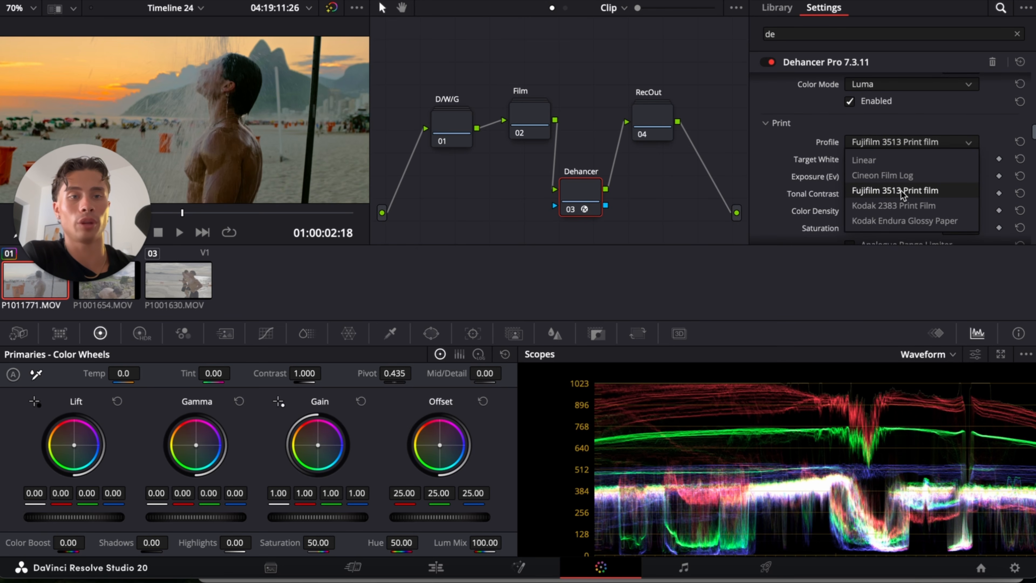
left_click(864, 160)
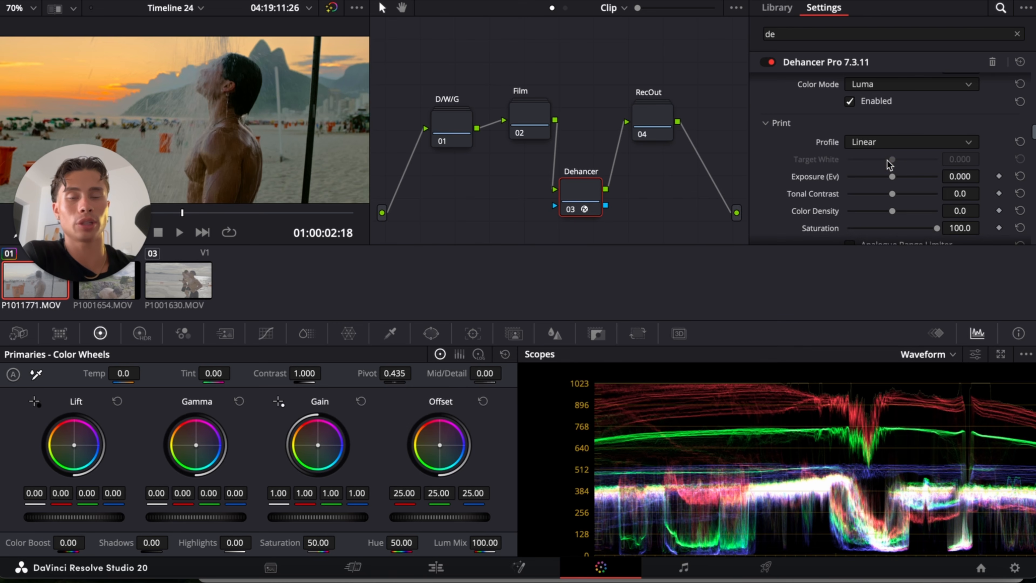
left_click(894, 144)
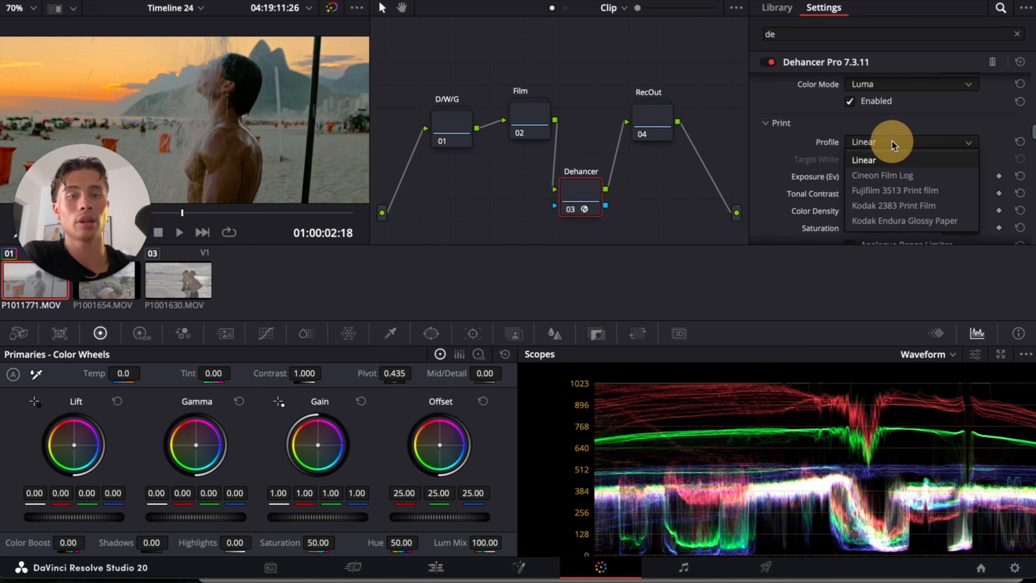
left_click(908, 191)
scroll(908, 190, "down", 3)
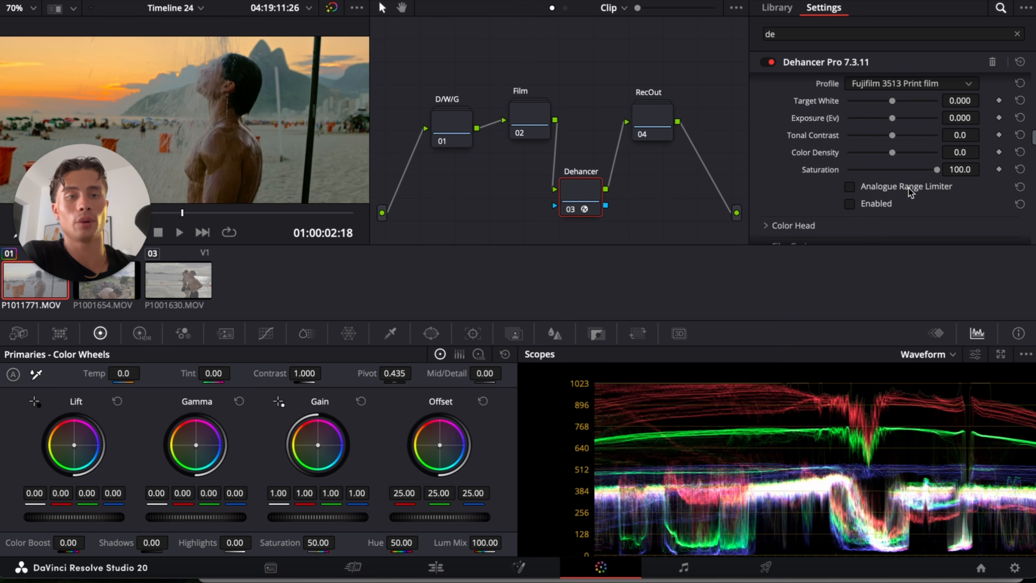
left_click(851, 204)
scroll(852, 204, "up", 1)
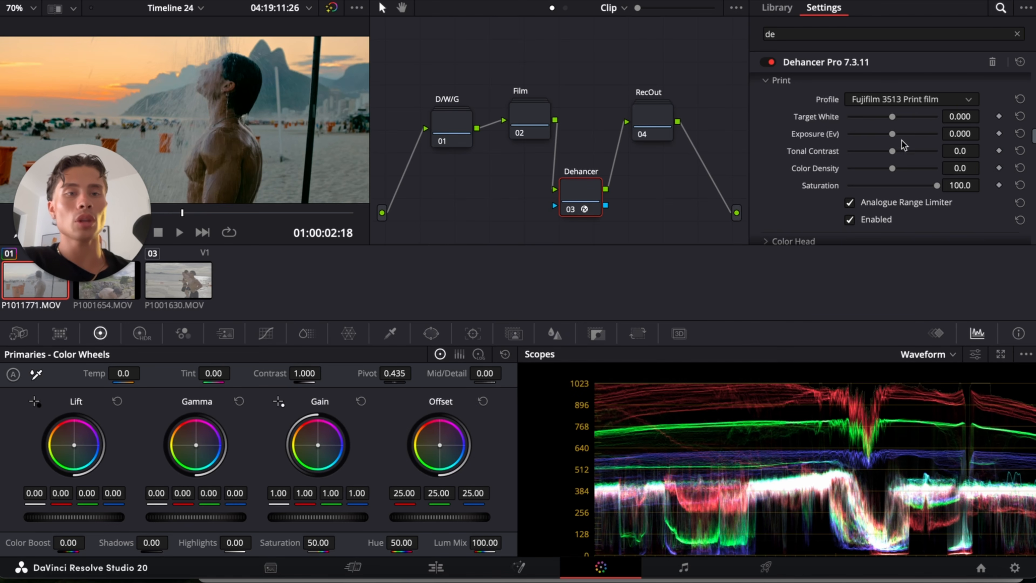
- Change the Print profile to Kodak 2383 Print Film
left_click(908, 99)
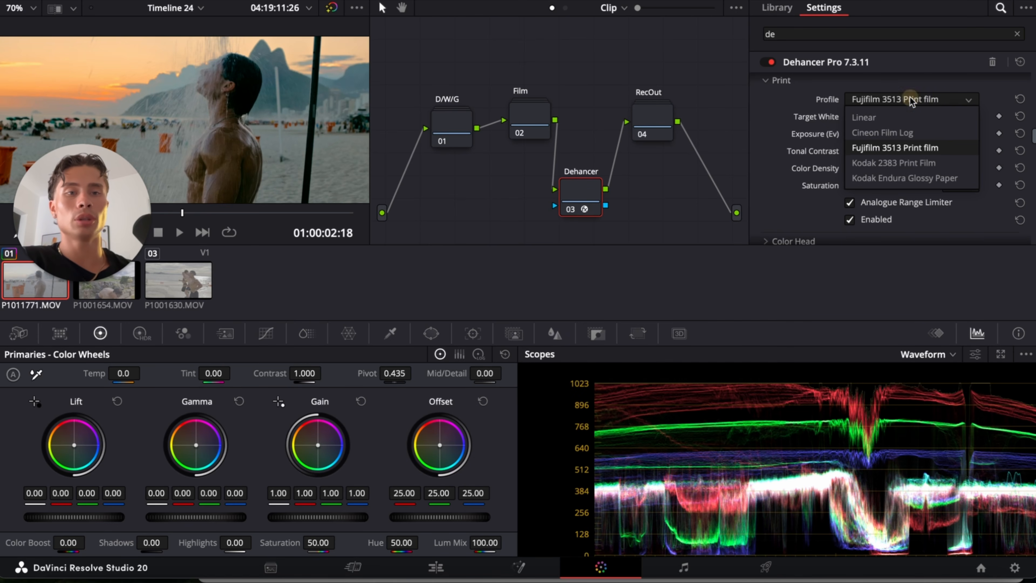
left_click(902, 163)
left_click(894, 99)
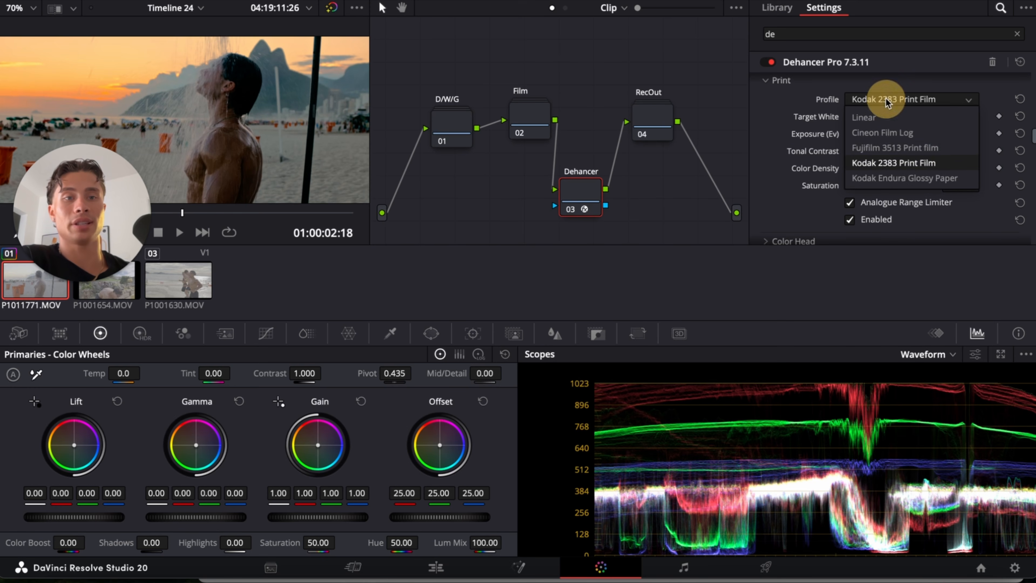
left_click(894, 162)
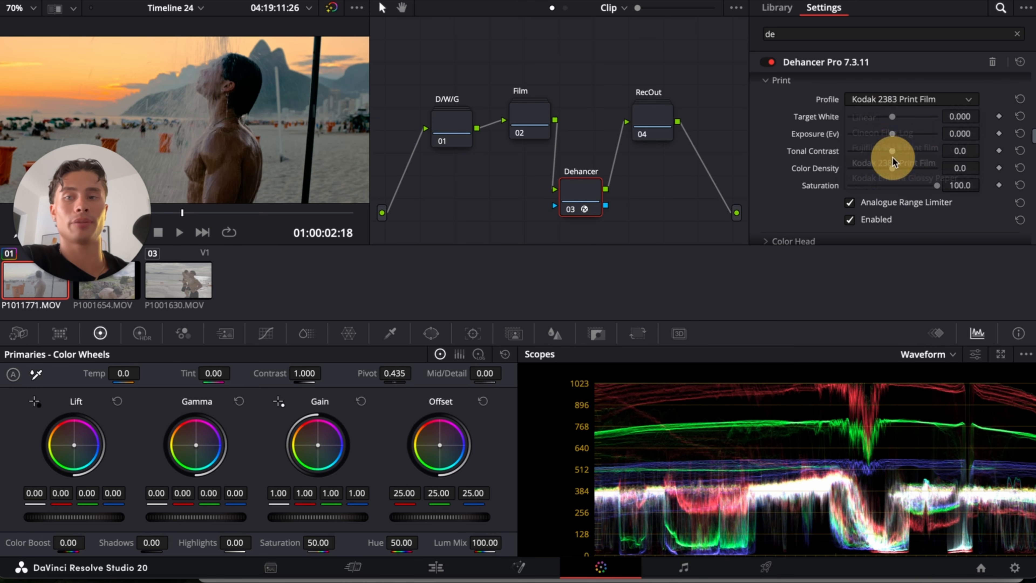
- Set the Print target white to 0.109, exposure 0.209, tonal contrast 5.8, color density 25.6 and saturation 88.4
scroll(891, 147, "up", 1)
mouse_move(894, 141)
left_mouse_down()
mouse_move(913, 139)
mouse_move(887, 154)
mouse_move(896, 159)
left_mouse_up()
left_click_drag(893, 170, 928, 212)
scroll(936, 208, "up", 1)
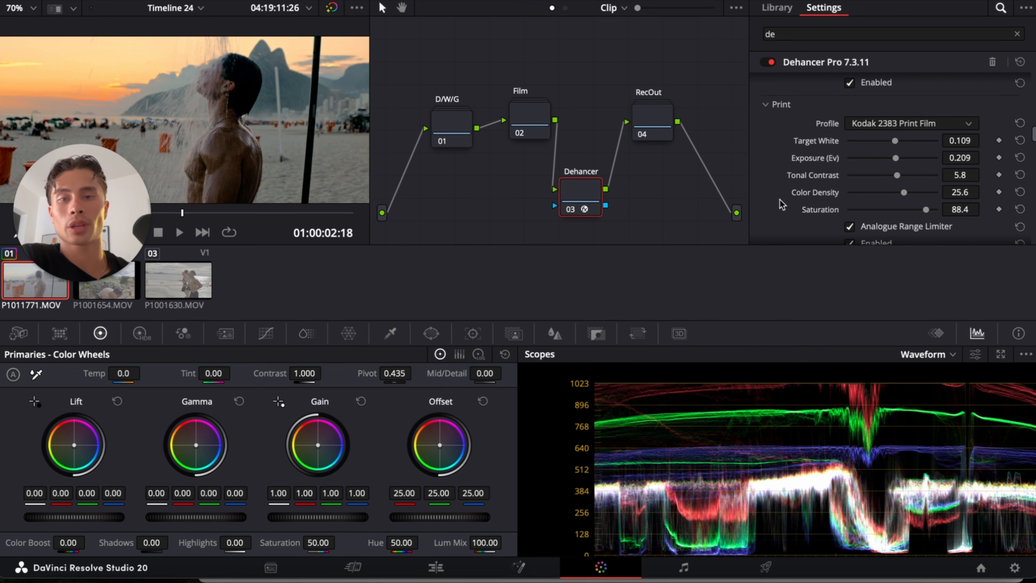
- Compare the image with the Dehancer node disabled and enabled
left_click(576, 190)
key("super+d")
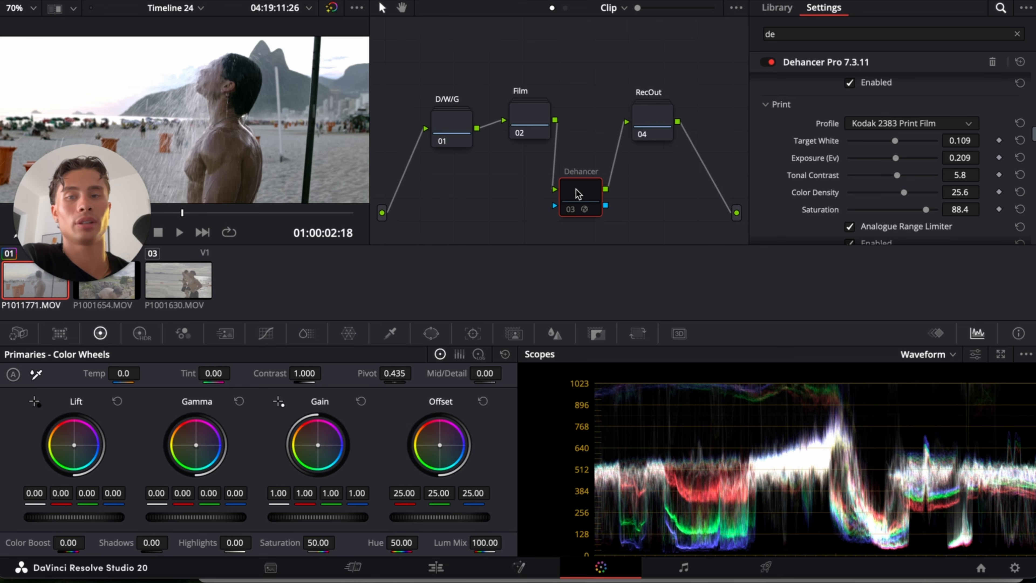
key("super+d")
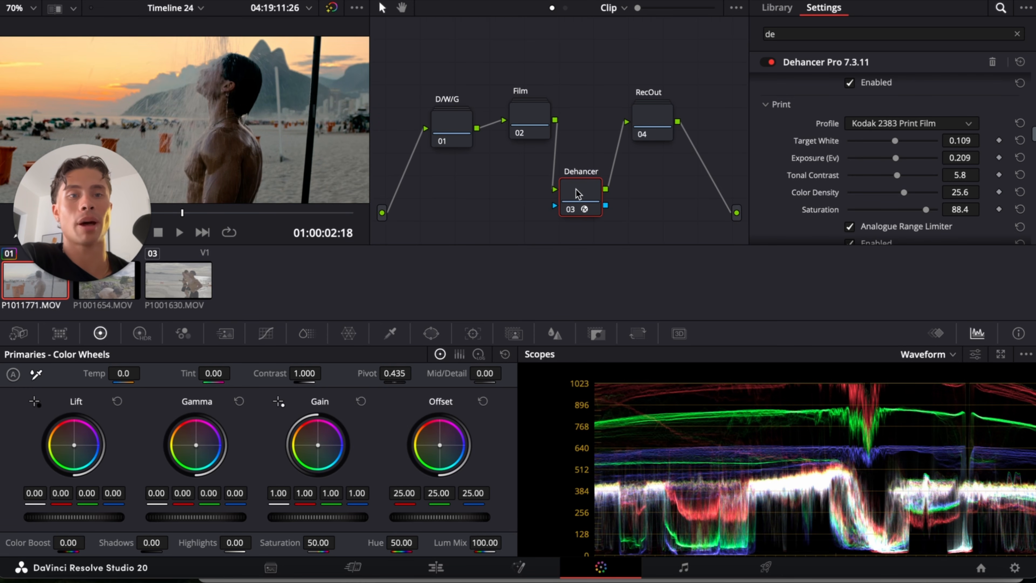
- Enable Dehancer's Bloom effect
scroll(780, 174, "down", 3)
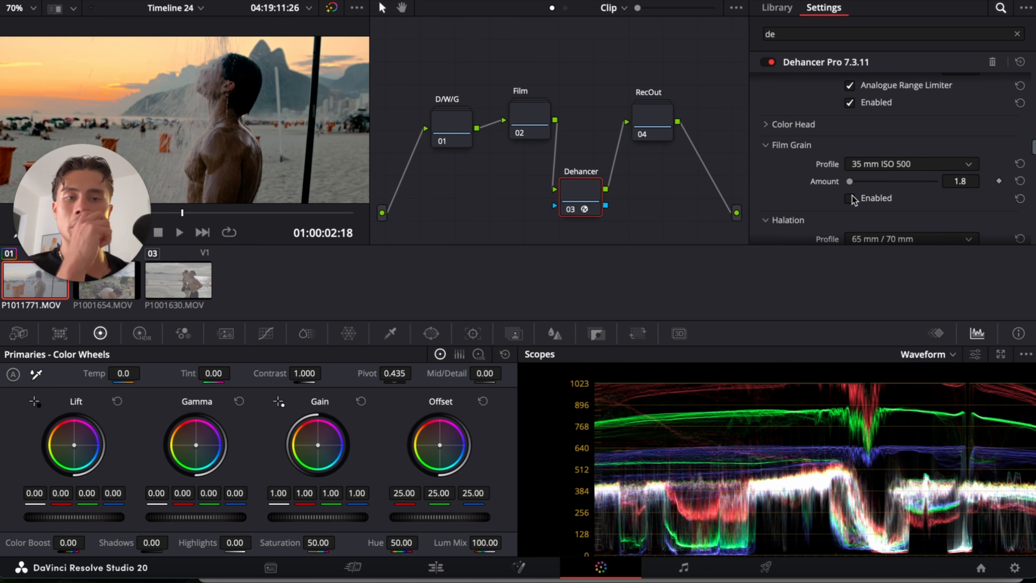
scroll(854, 201, "down", 2)
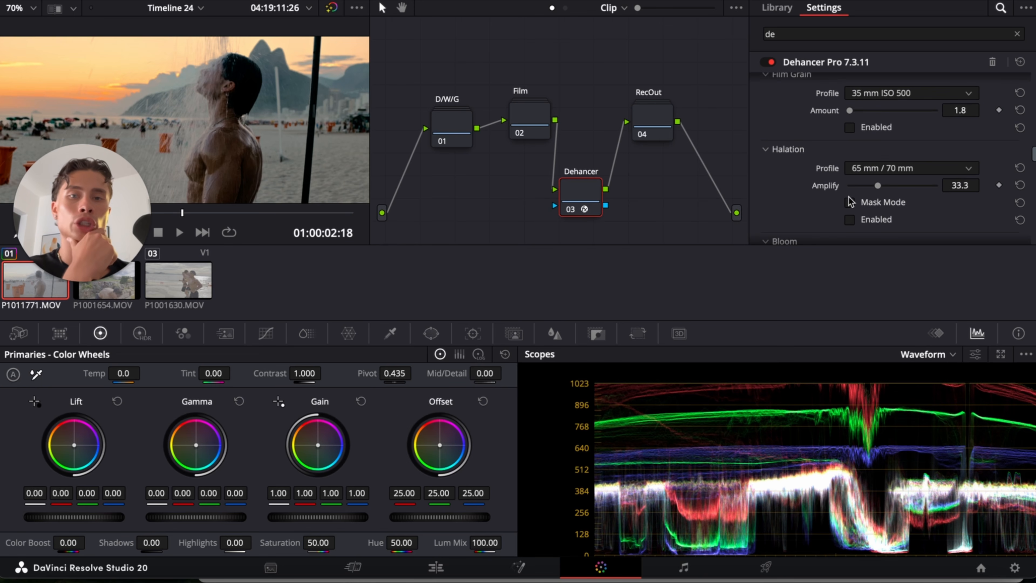
scroll(832, 172, "down", 1)
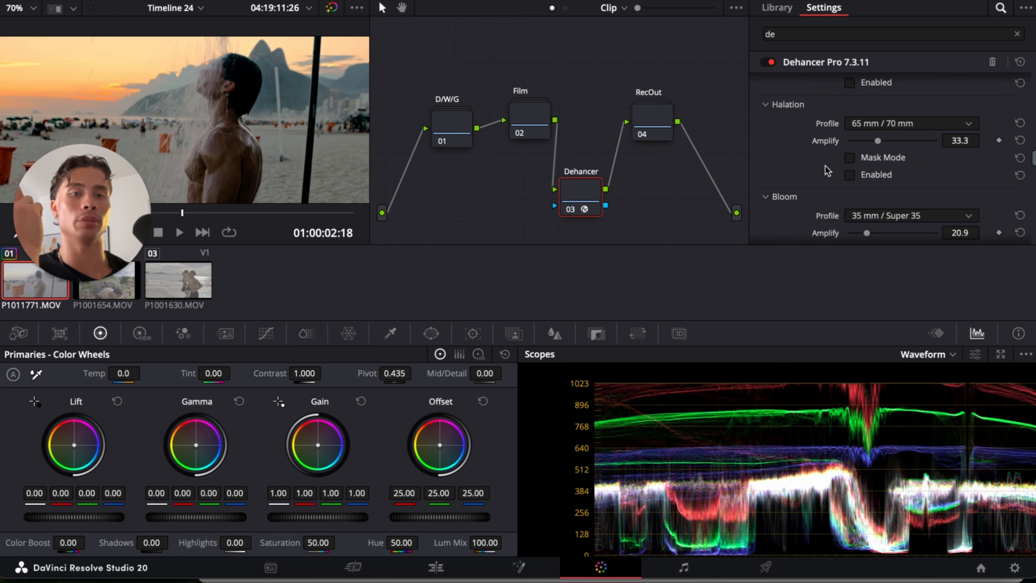
scroll(828, 170, "down", 1)
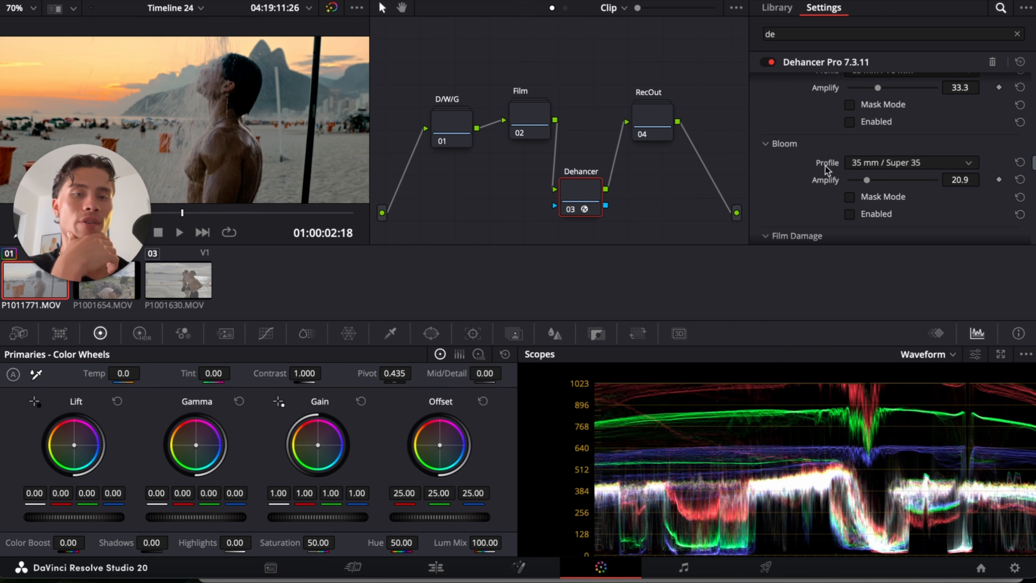
scroll(826, 167, "down", 1)
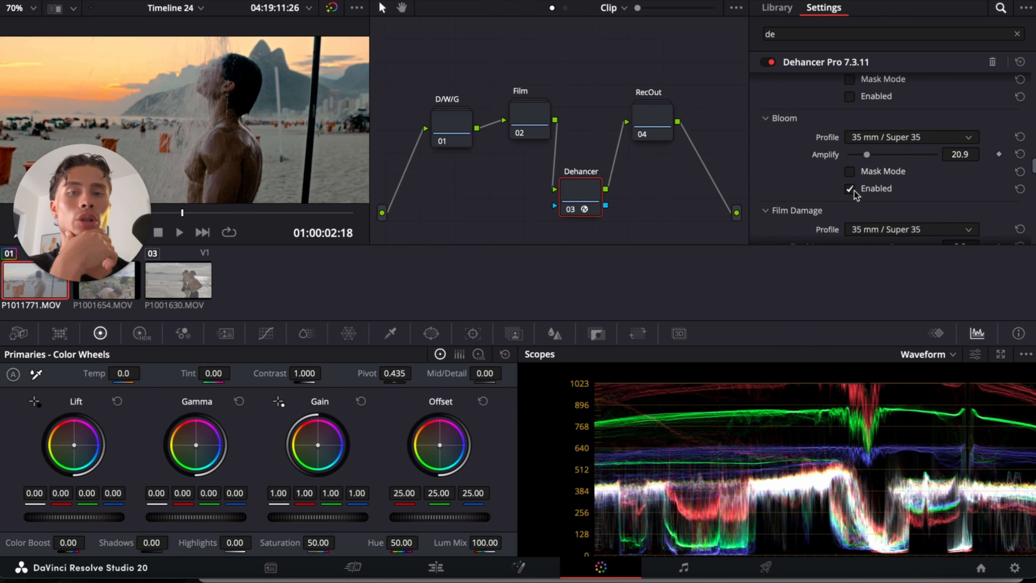
- Enable Dehancer's Gate Weave effect
scroll(798, 193, "down", 4)
scroll(798, 194, "down", 3)
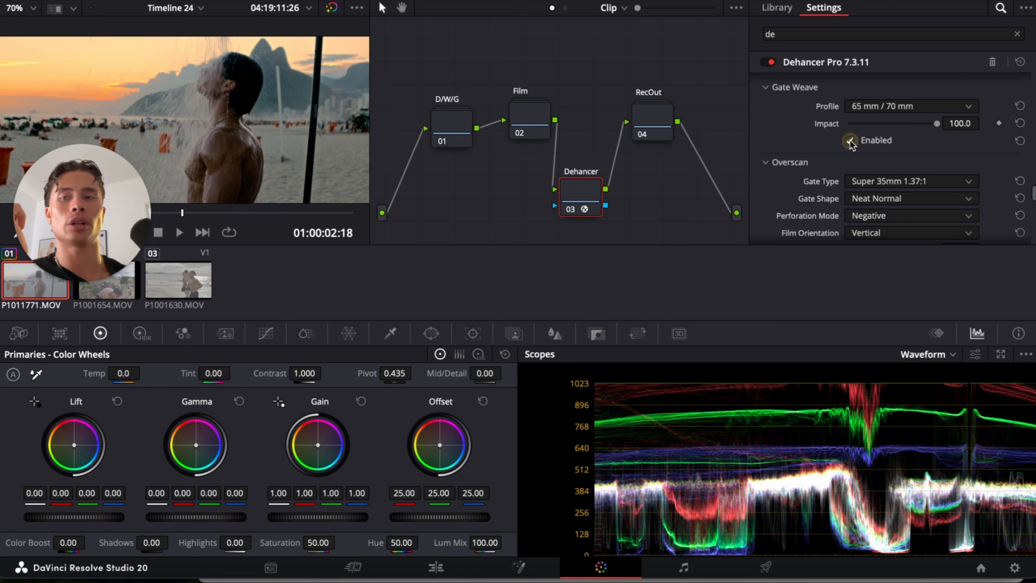
left_click(850, 140)
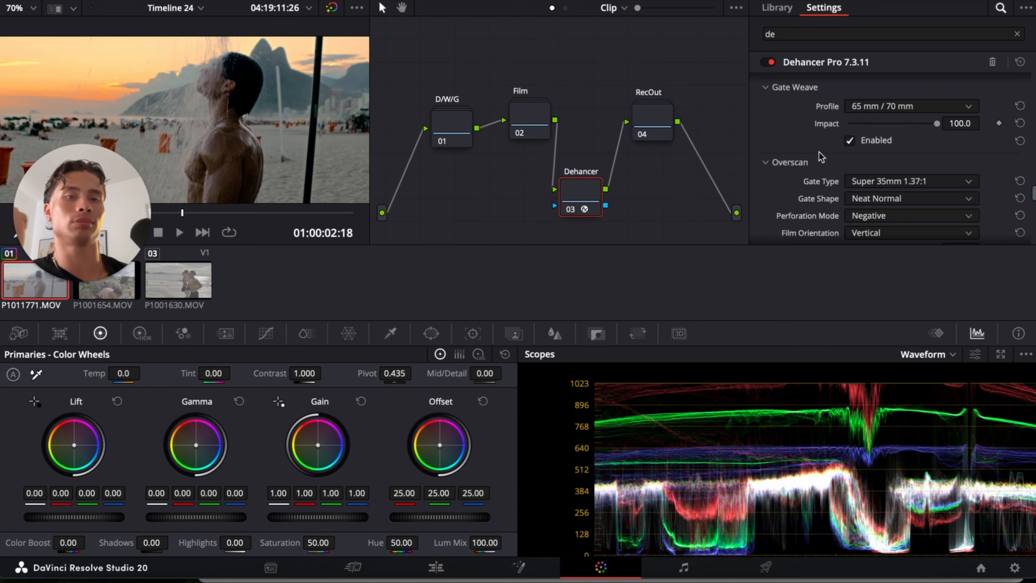
- Enable Dehancer's Vignette and set its exposure to -0.264
scroll(816, 159, "down", 6)
scroll(804, 162, "up", 2)
scroll(801, 163, "down", 1)
scroll(801, 163, "down", 3)
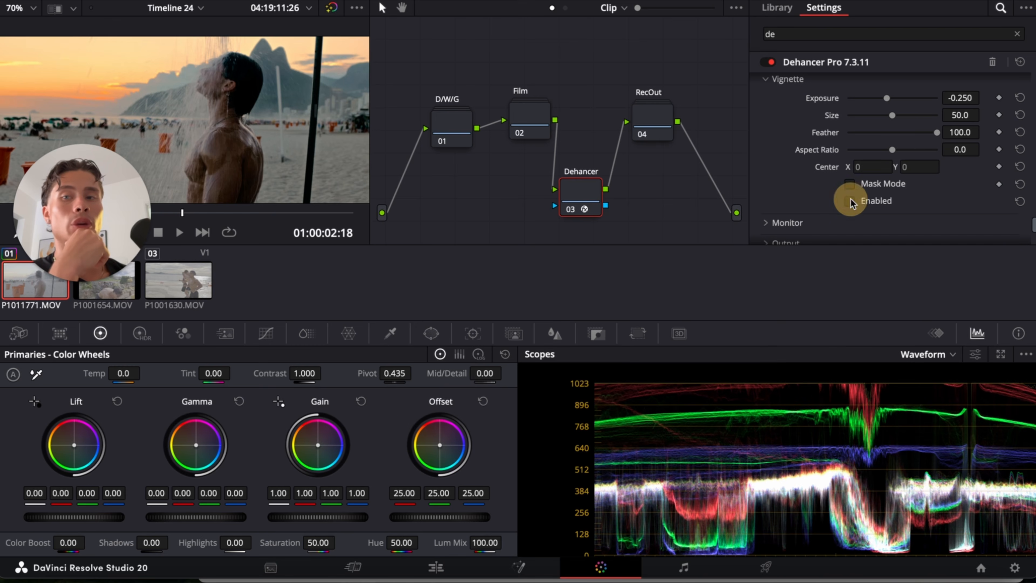
left_click(850, 201)
scroll(861, 185, "up", 1)
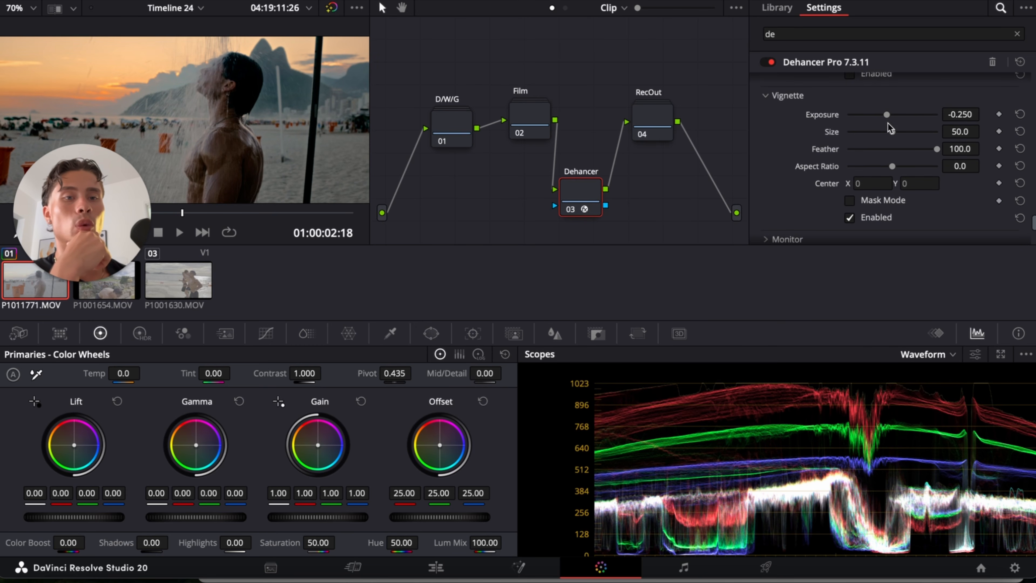
left_click_drag(890, 119, 887, 119)
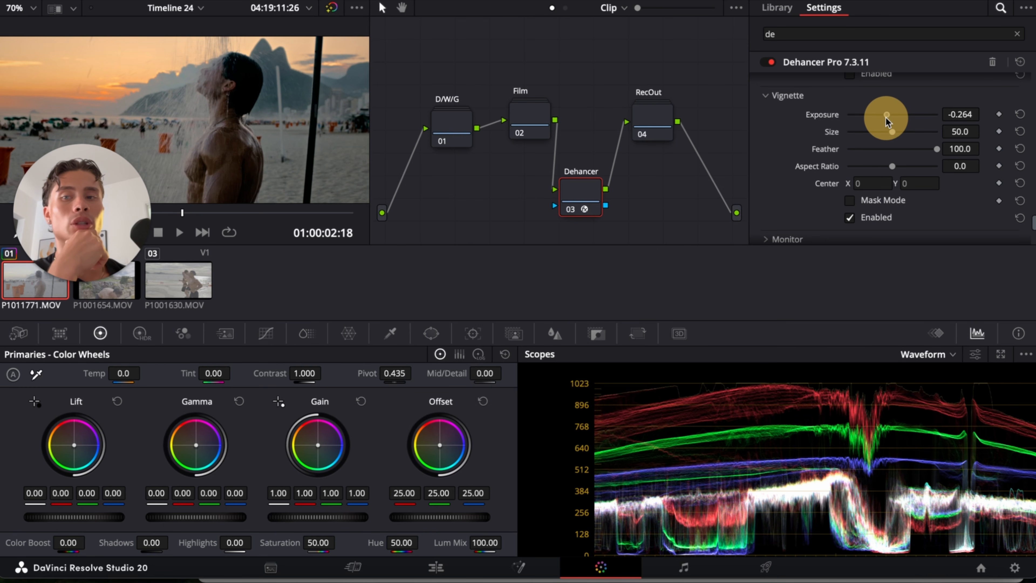
- Set Dehancer's Input exposure compensation to -0.070 and slightly raise the Film Developer Contrast Boost
scroll(802, 180, "down", 5)
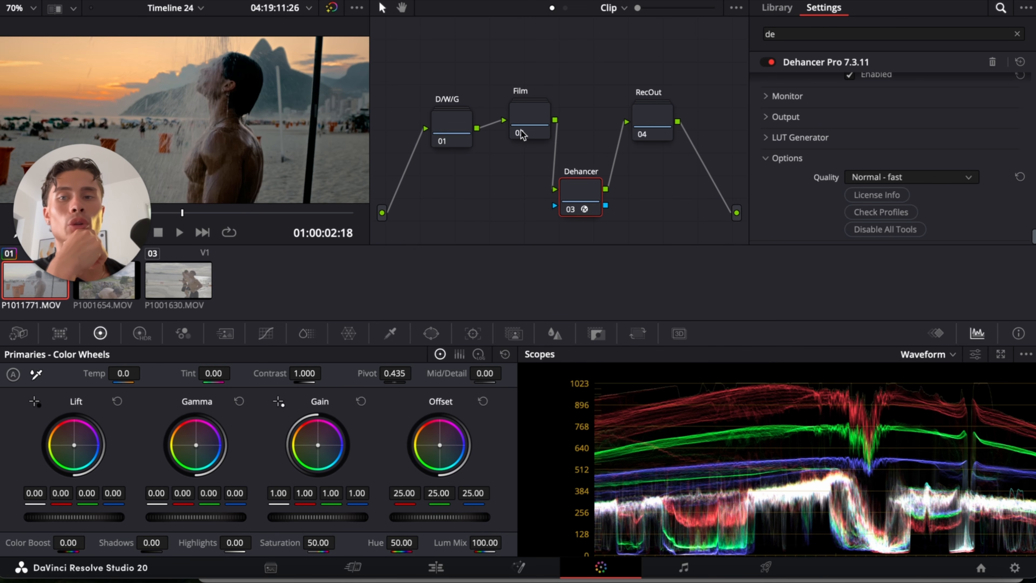
scroll(843, 163, "up", 10)
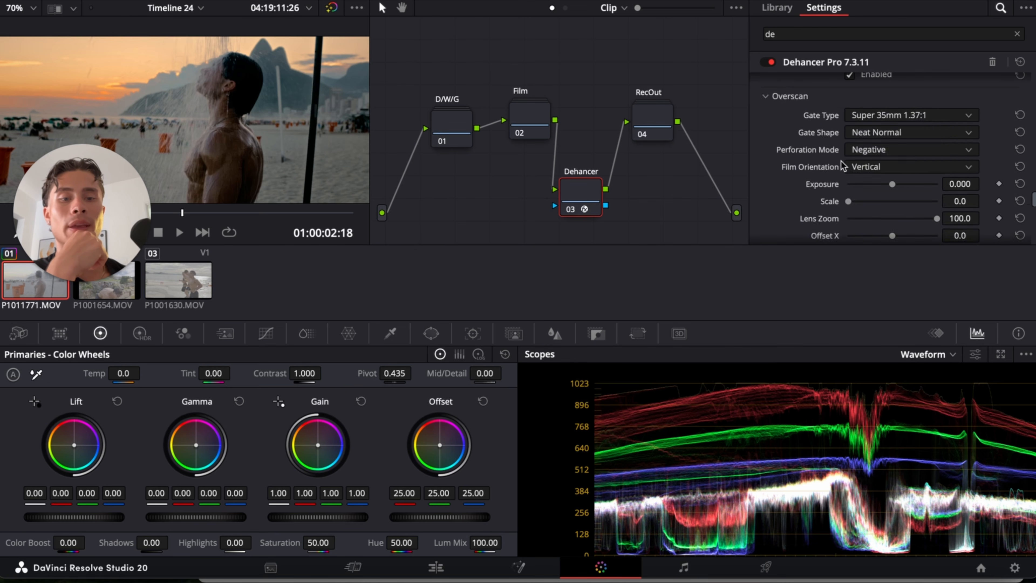
scroll(803, 151, "up", 3)
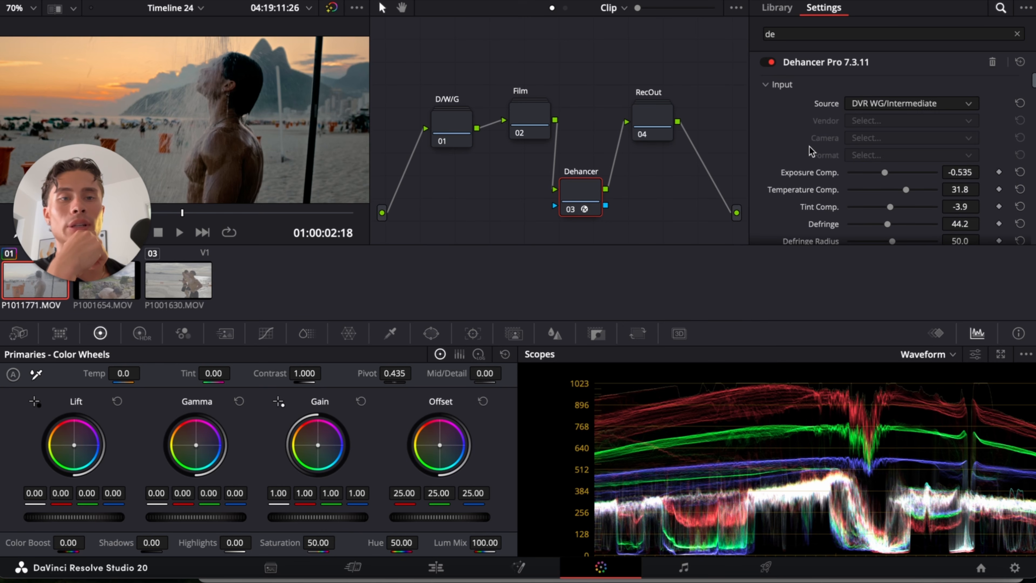
left_click(885, 174)
left_click_drag(884, 173, 891, 175)
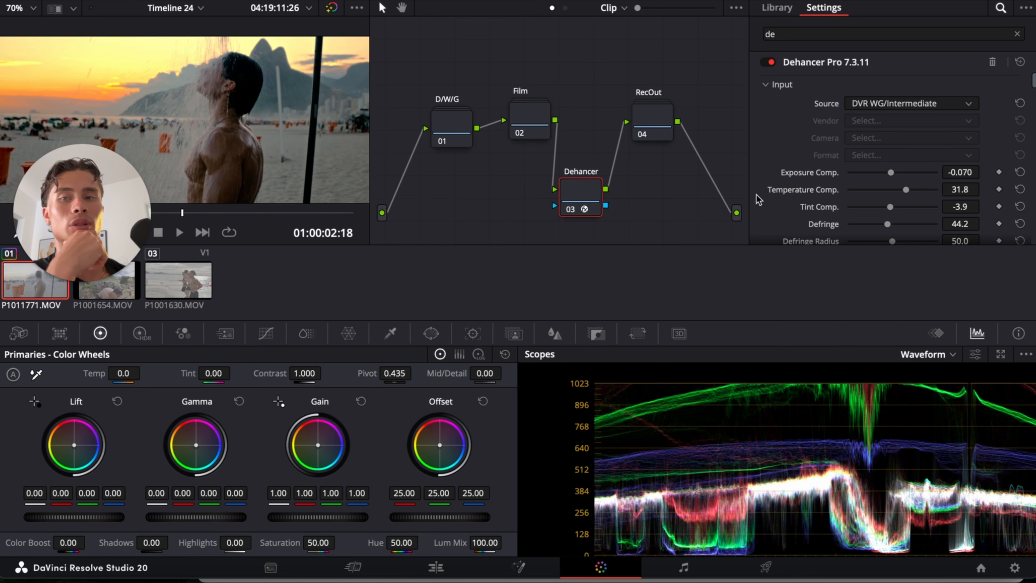
scroll(865, 225, "down", 10)
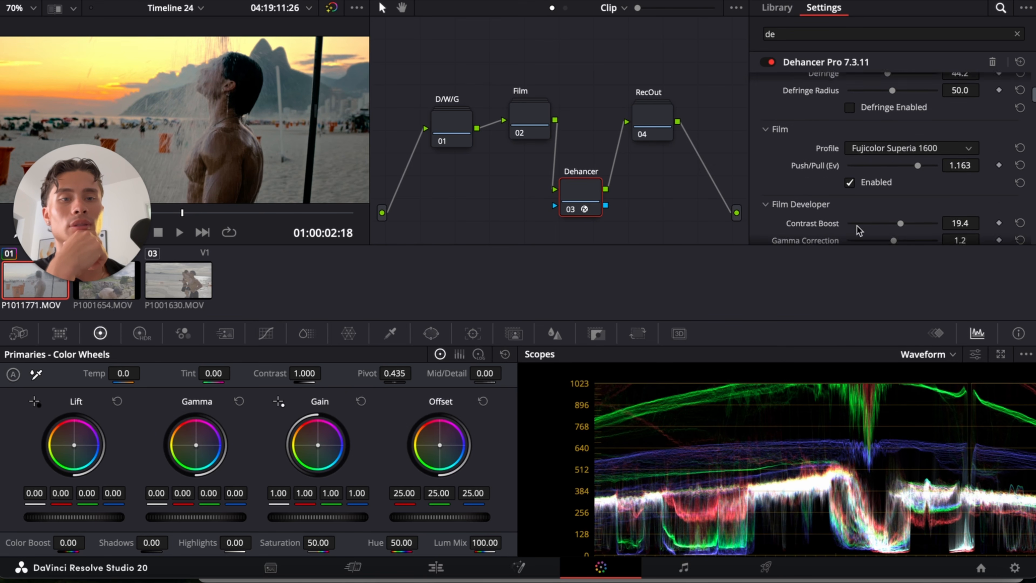
left_click_drag(902, 138, 904, 140)
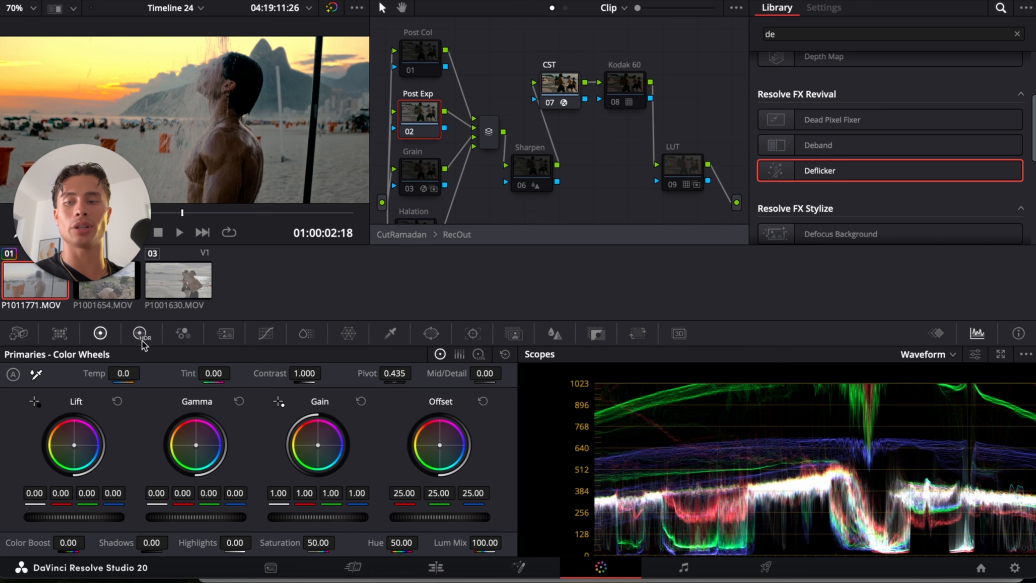
- Raise the HDR Shadow exposure on the Post Exp node inside RecOut
left_click(141, 333)
left_click_drag(179, 494, 215, 496)
- Enable the Grain, Halation and Sharpen nodes inside RecOut
left_click(420, 179)
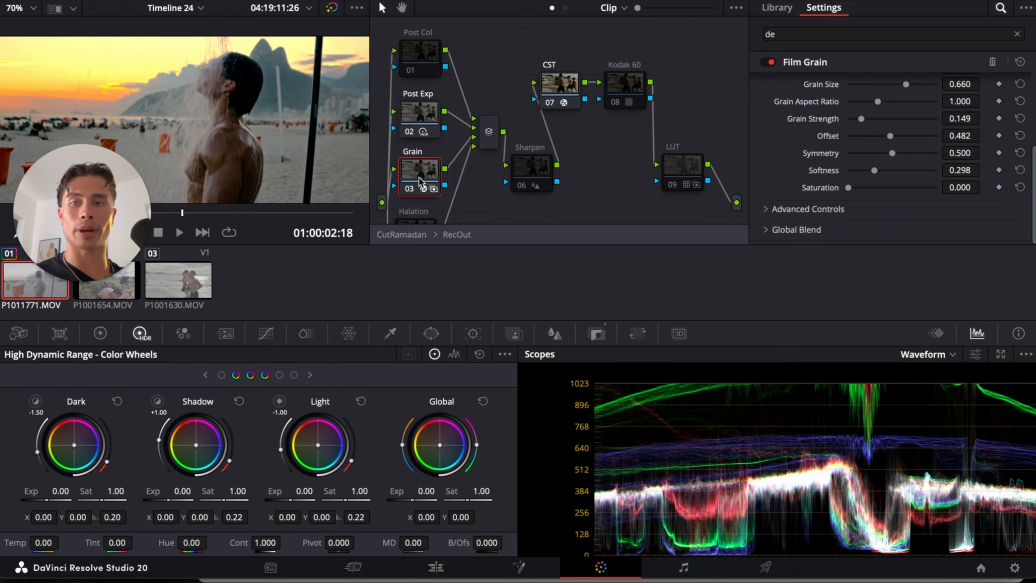
scroll(420, 182, "down", 2)
left_click(416, 209)
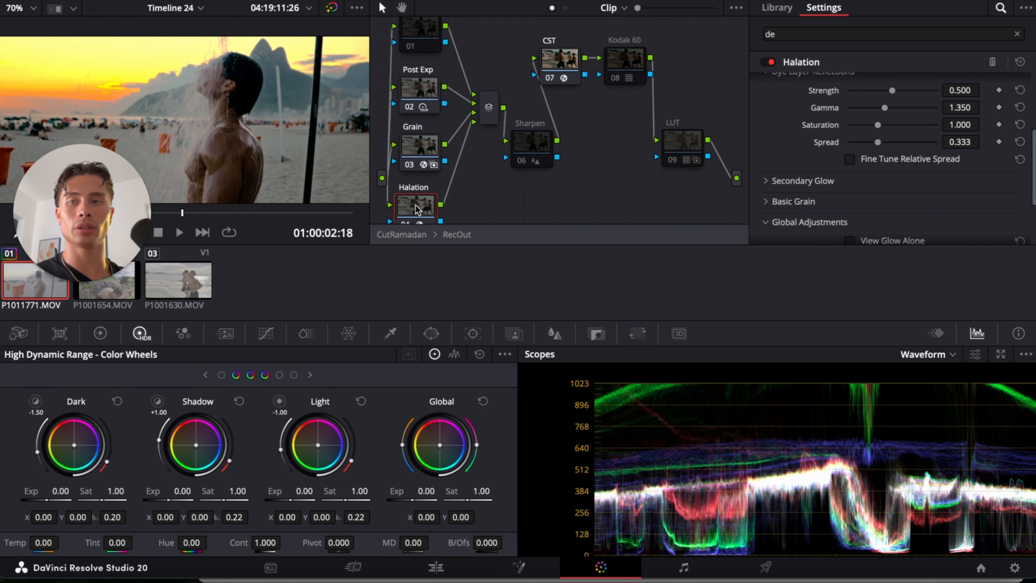
left_click(538, 145)
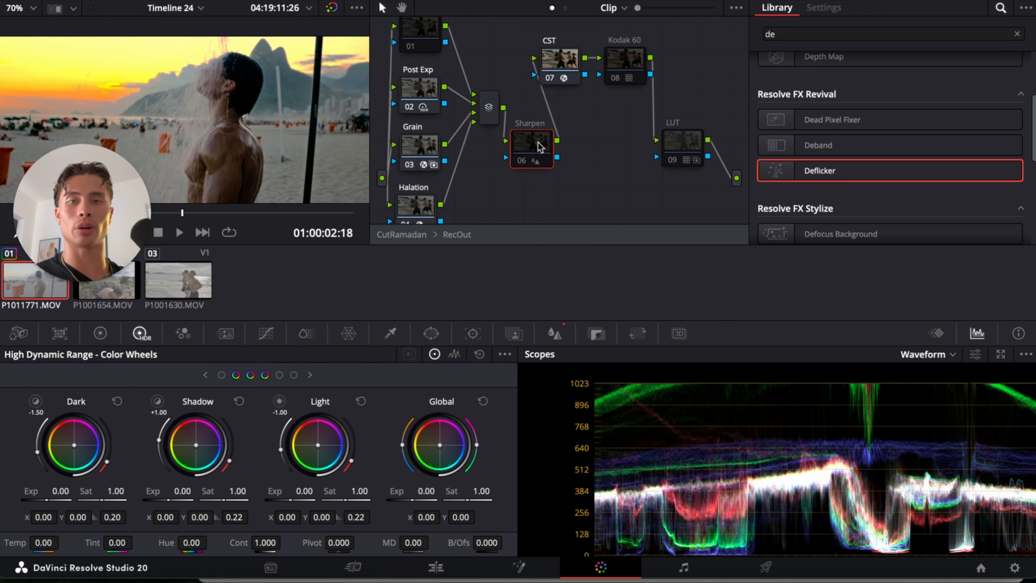
key("ctrl+d")
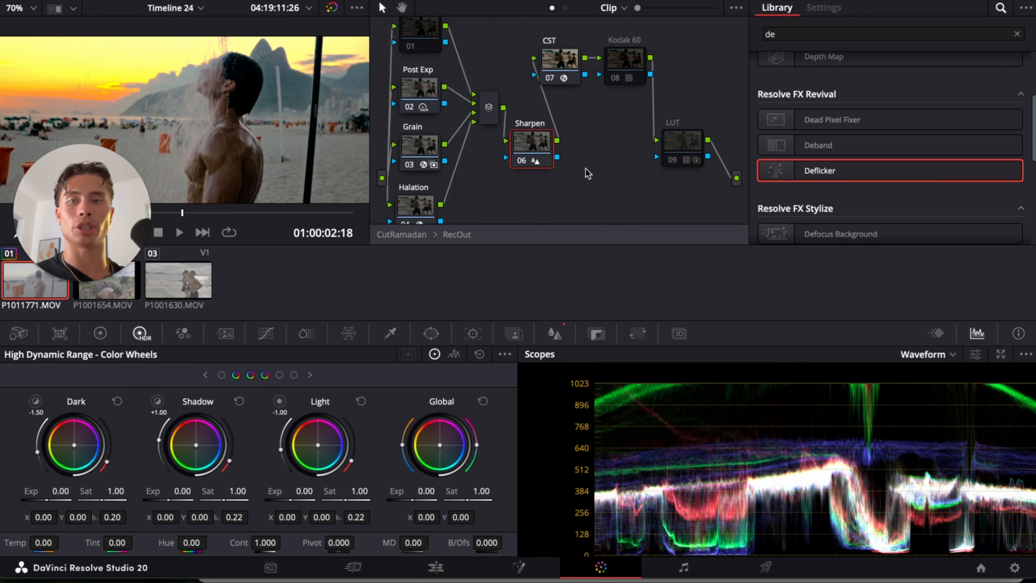
- Enable the LUT node inside RecOut and apply the MeganFox LUT from the Personal folder to it
left_click_drag(684, 142, 685, 150)
left_click_drag(530, 146, 520, 159)
left_click(679, 157)
left_click(76, 162)
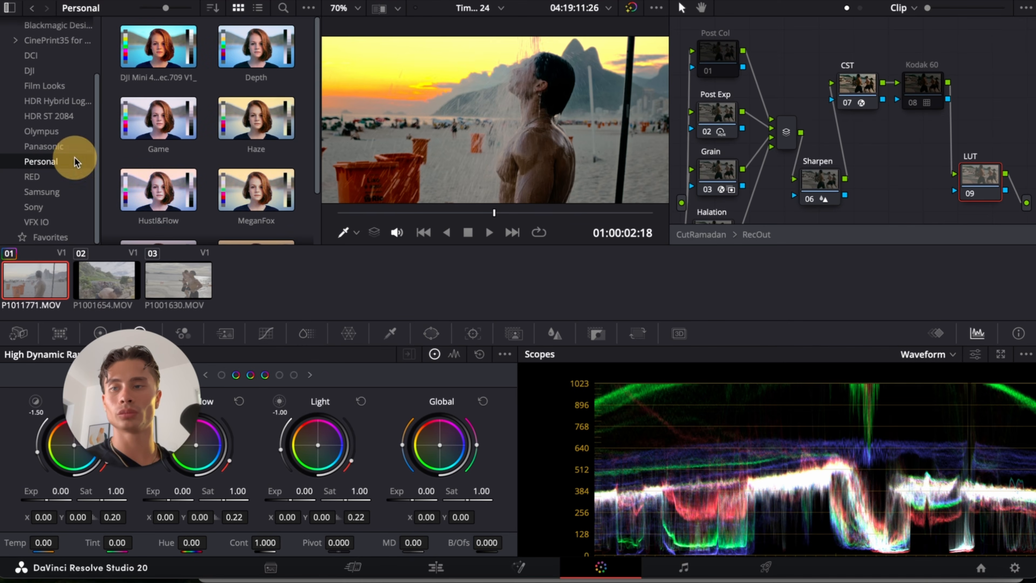
left_click_drag(133, 367, 109, 367)
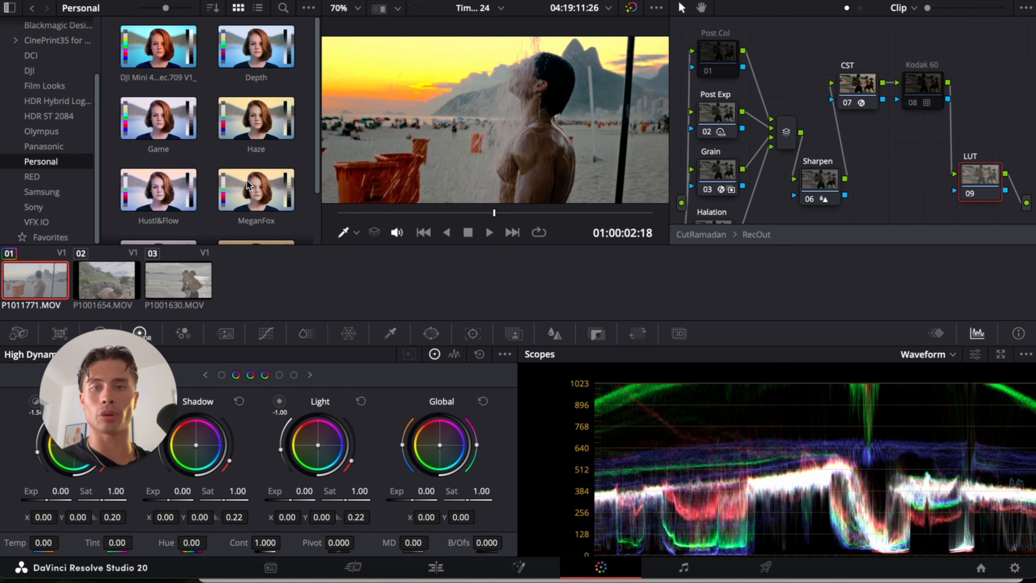
left_click_drag(231, 193, 967, 175)
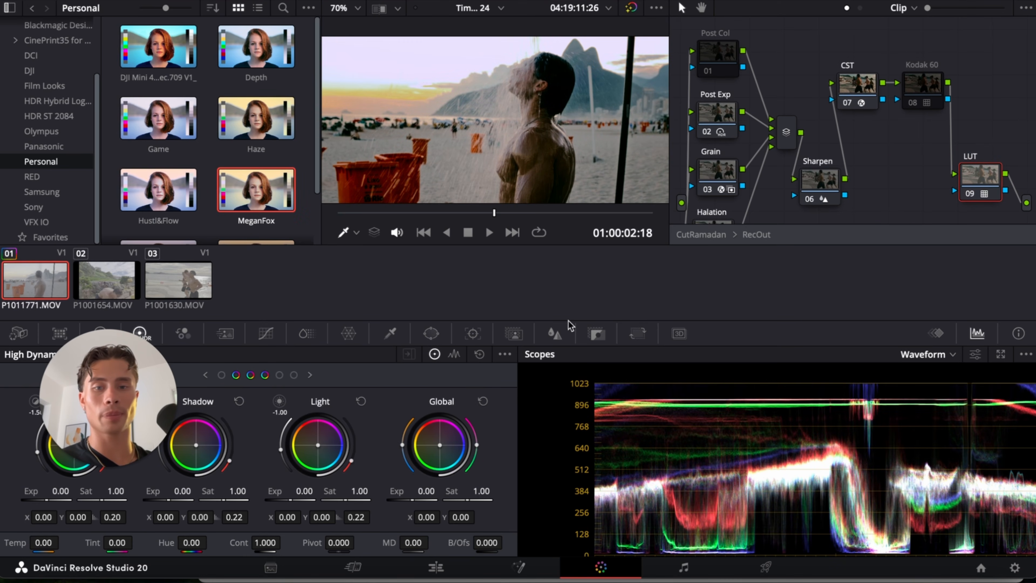
- Lower the LUT node's Key Output gain to 0.362 or less to soften the MeganFox look
left_click(596, 333)
left_click_drag(373, 461, 266, 460)
left_click(379, 461)
left_click(239, 470)
left_click_drag(379, 469, 308, 477)
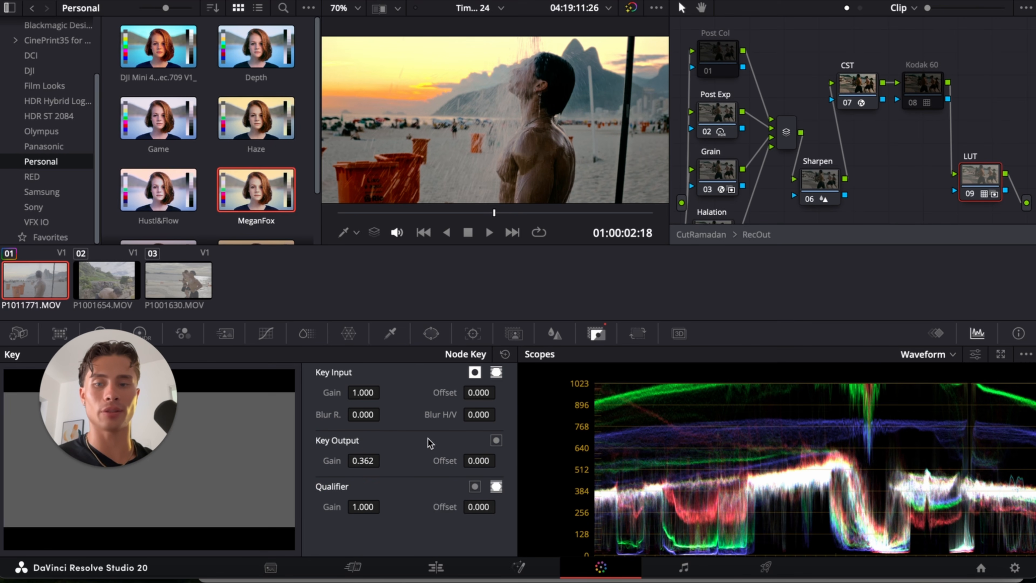
left_click_drag(380, 463, 250, 478)
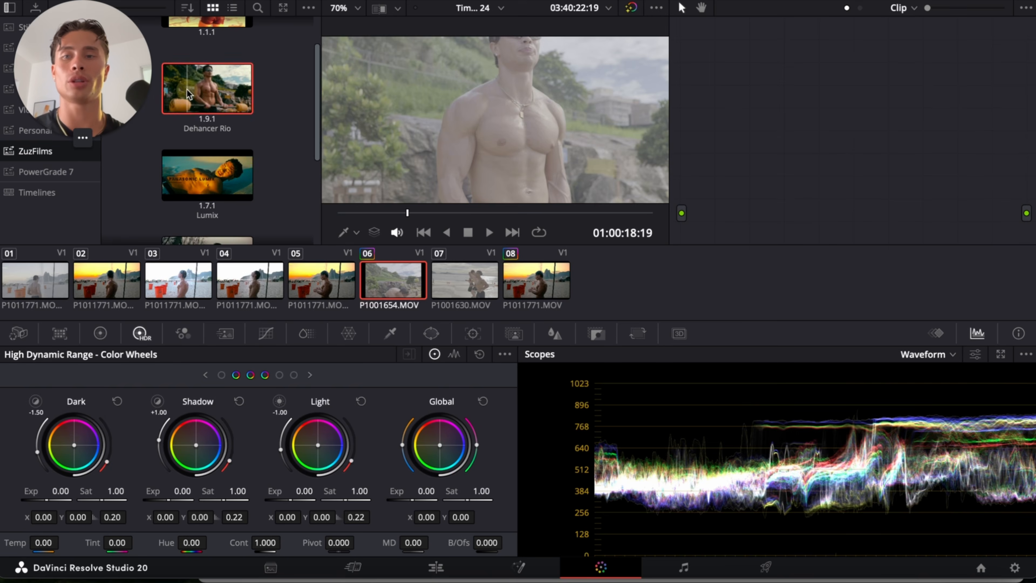
- Apply the Dehancer Rio power grade to P1001654.MOV and set its Exp node to HDR Light exposure -0.07 and Gamma 0.06
left_click(495, 119)
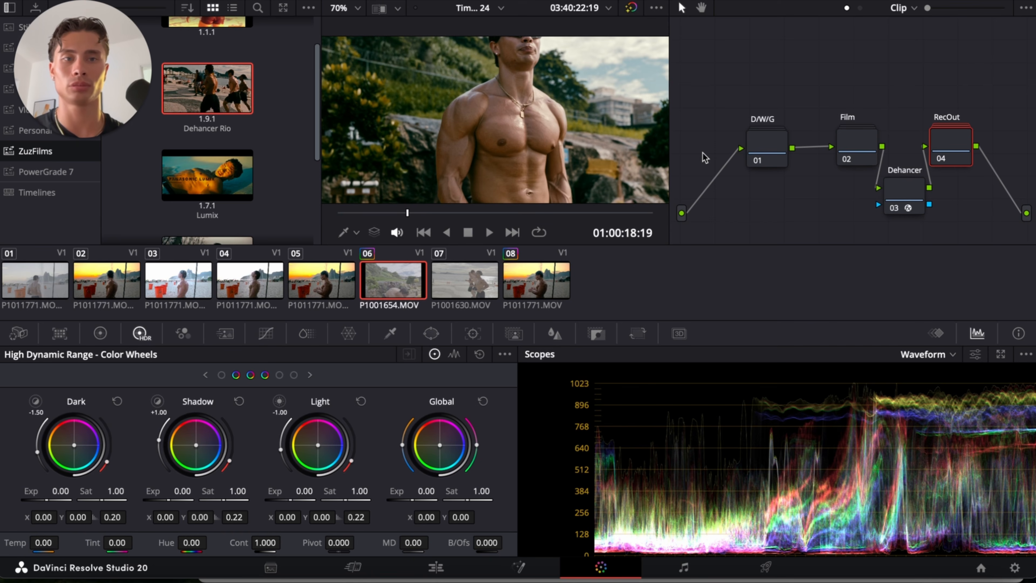
double_click(779, 148)
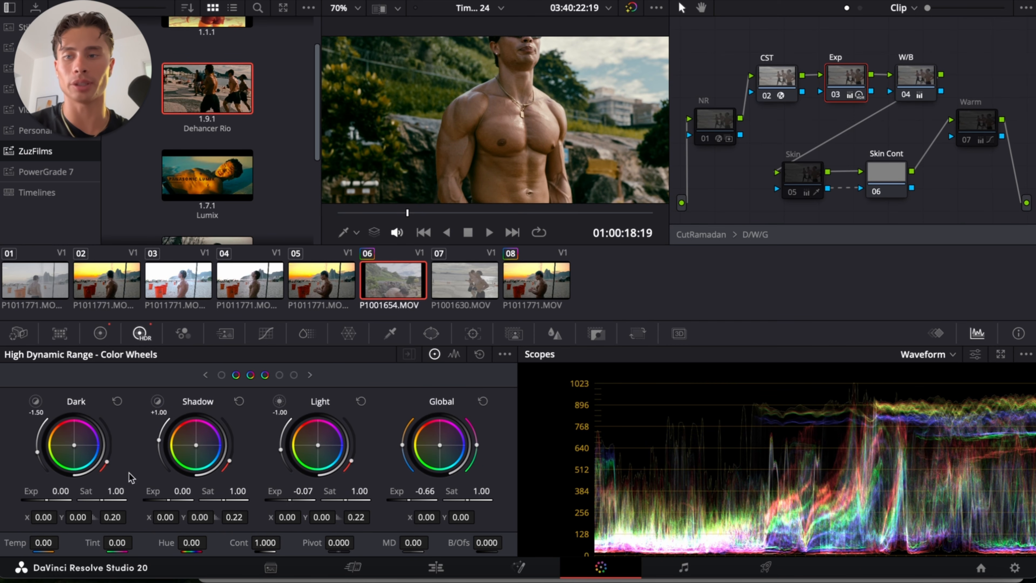
left_click(104, 333)
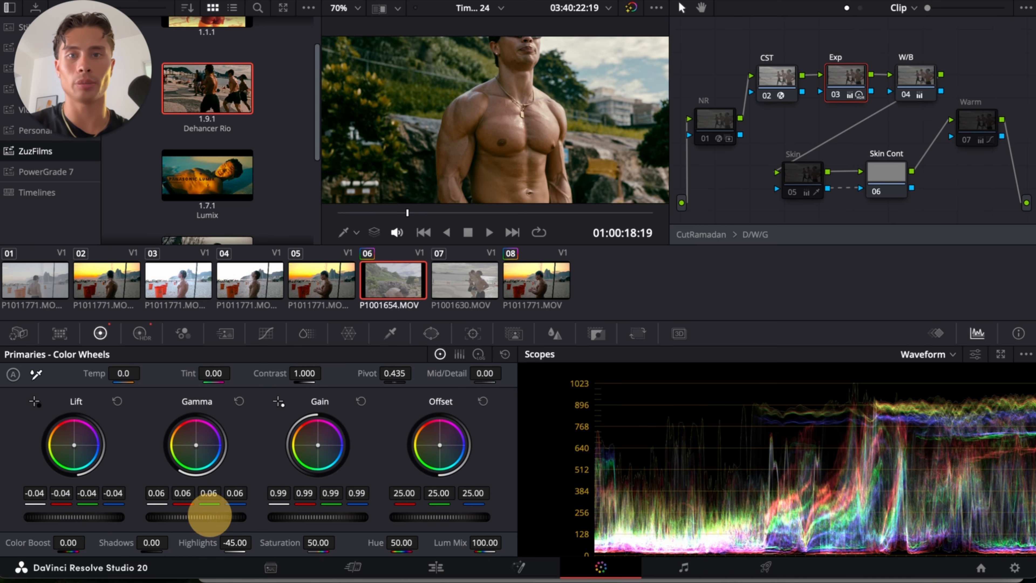
left_click_drag(198, 516, 217, 517)
- View the graded P1001654.MOV frame full screen from the Cut page and return to the Color page
left_click(340, 568)
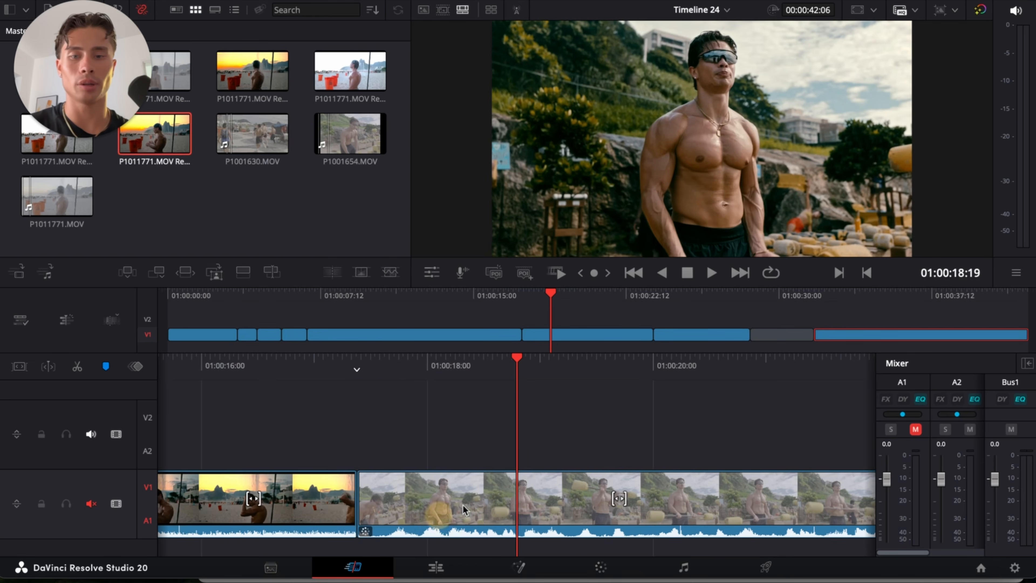
left_click(944, 1)
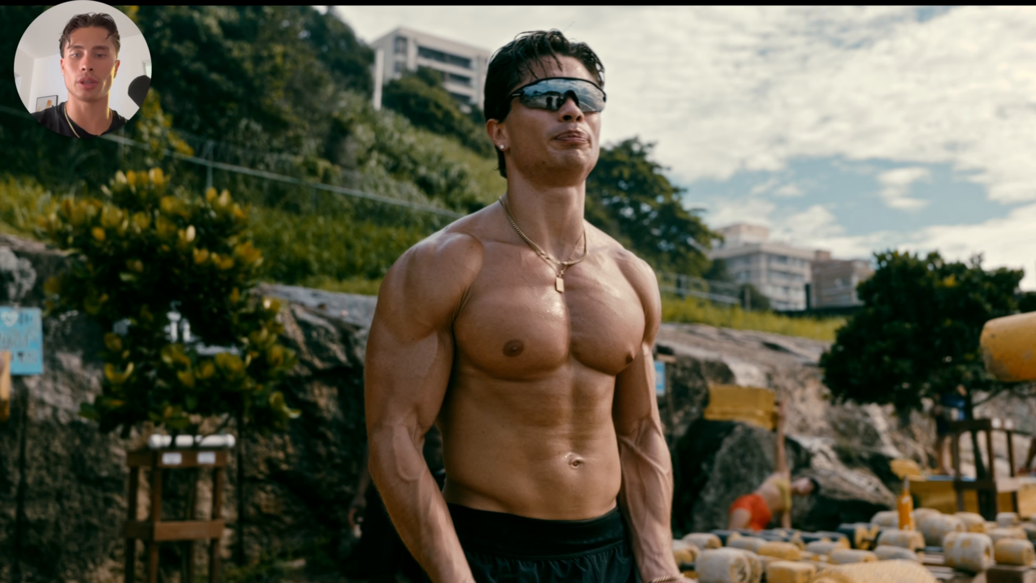
key("Escape")
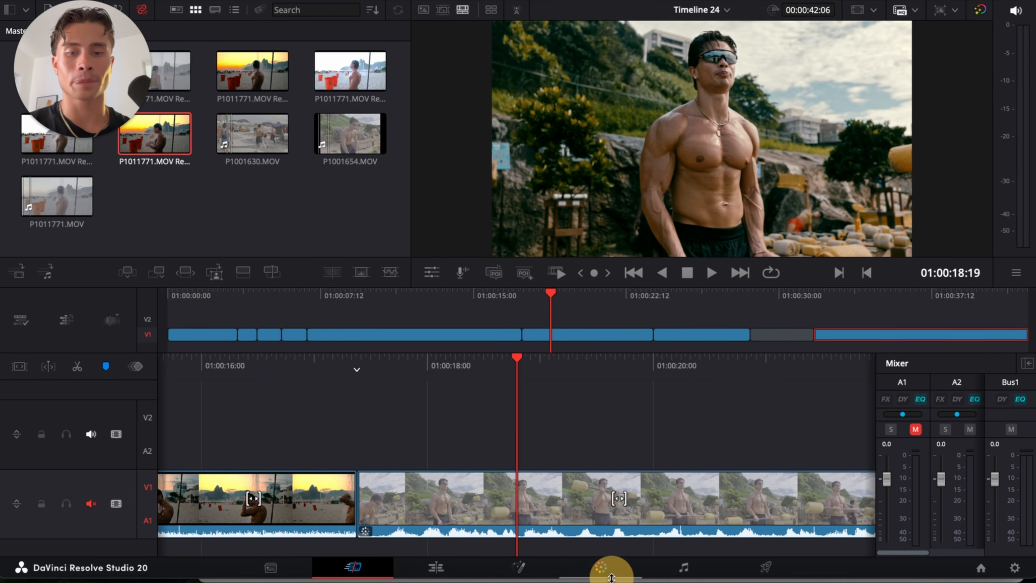
left_click(612, 563)
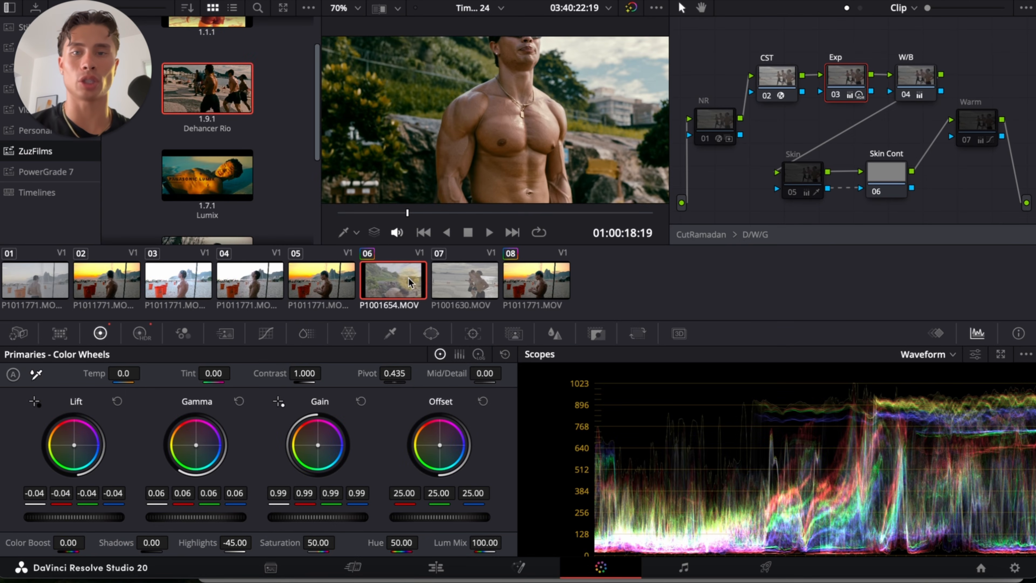
- Apply the Dehancer Rio power grade to P1001630.MOV and move the playhead to 01:00:25:09
left_click(467, 294)
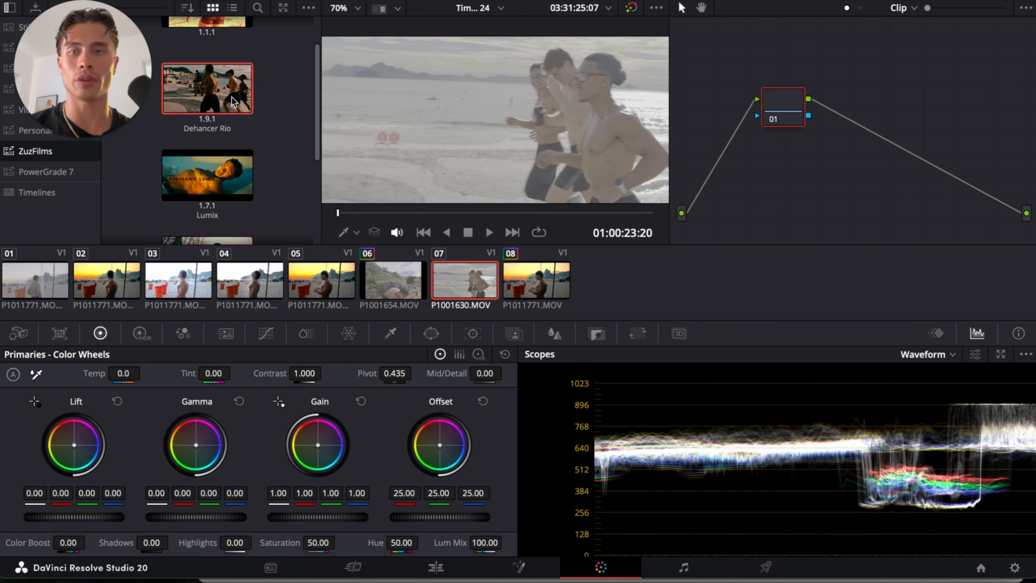
middle_click(209, 89)
left_click_drag(362, 212, 555, 211)
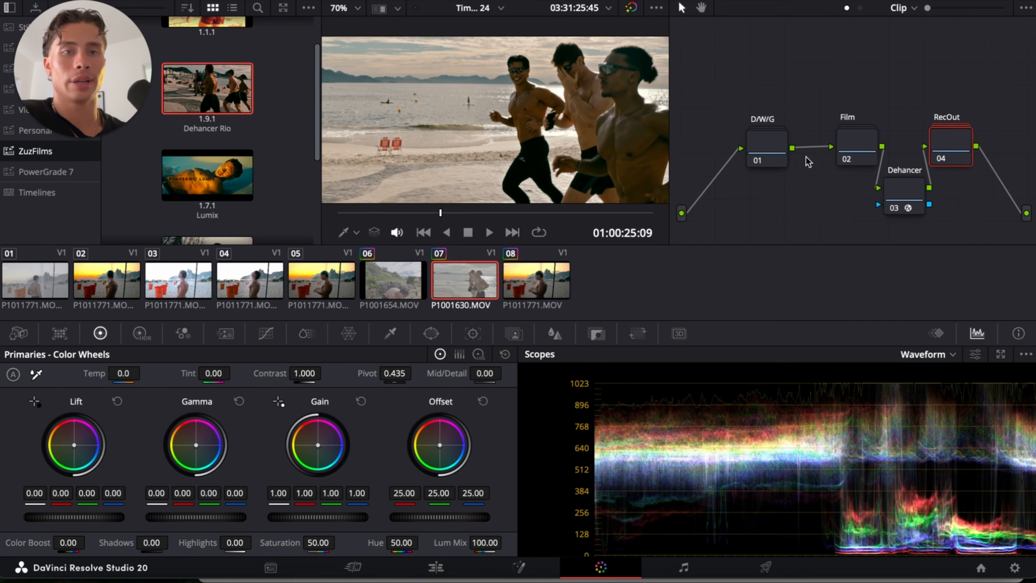
- In the Exp node inside D/W/G, raise the Shadows and slightly lower the HDR contrast for the running clip
left_click(778, 145)
left_click(777, 141)
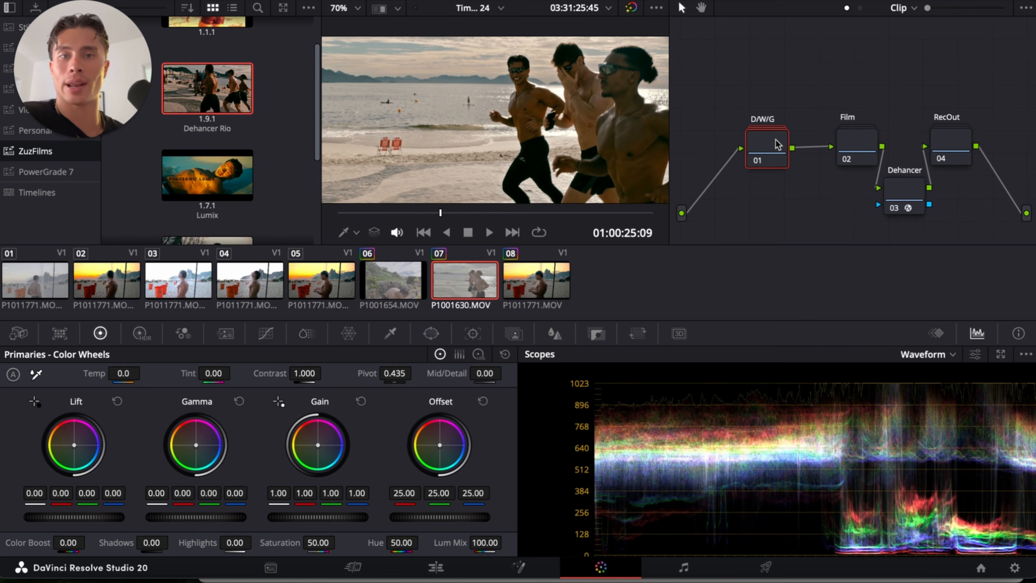
double_click(776, 142)
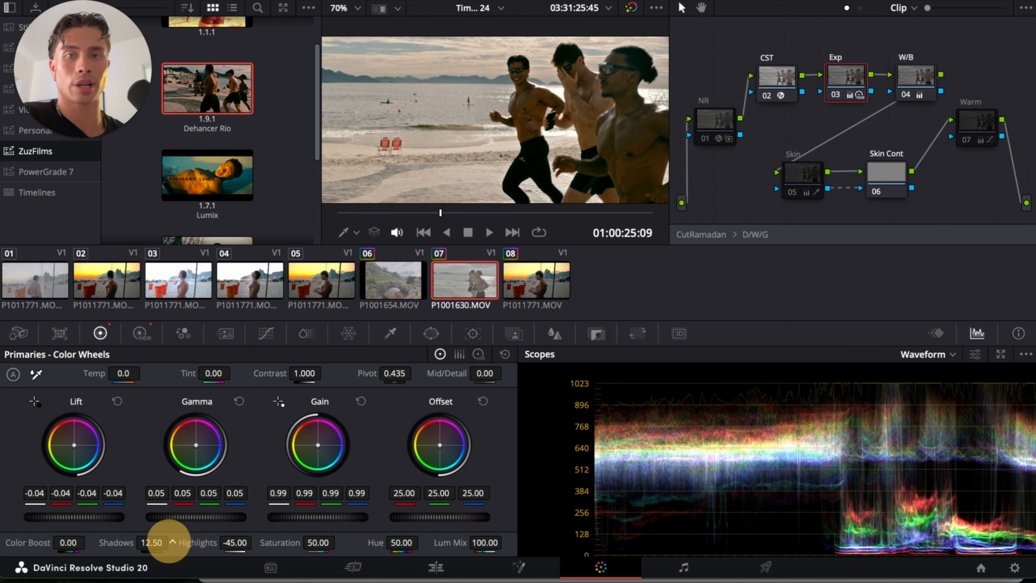
left_click(149, 334)
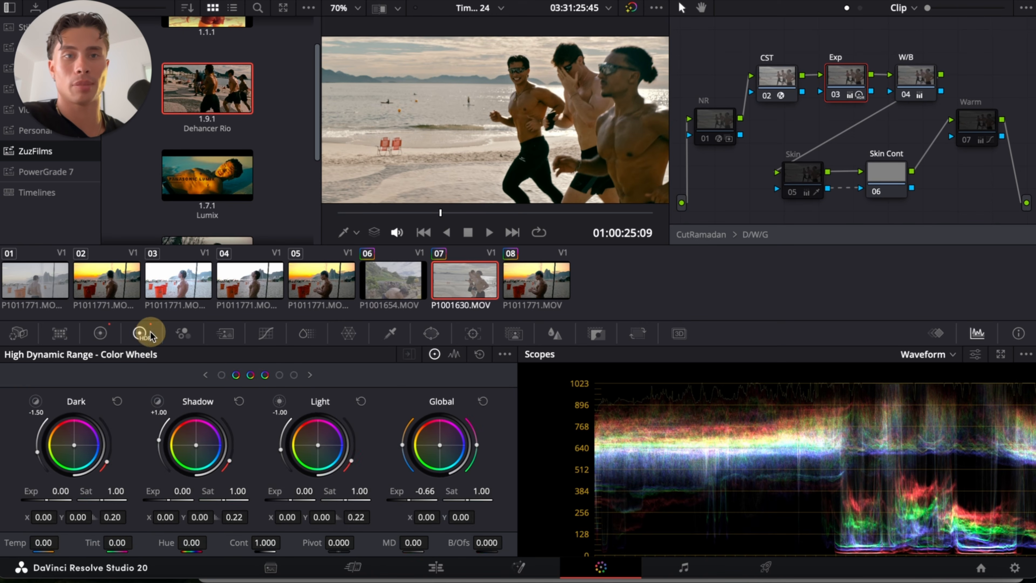
left_click_drag(265, 543, 258, 543)
- Preview the graded P1001630.MOV frame on the Cut page
left_click(366, 567)
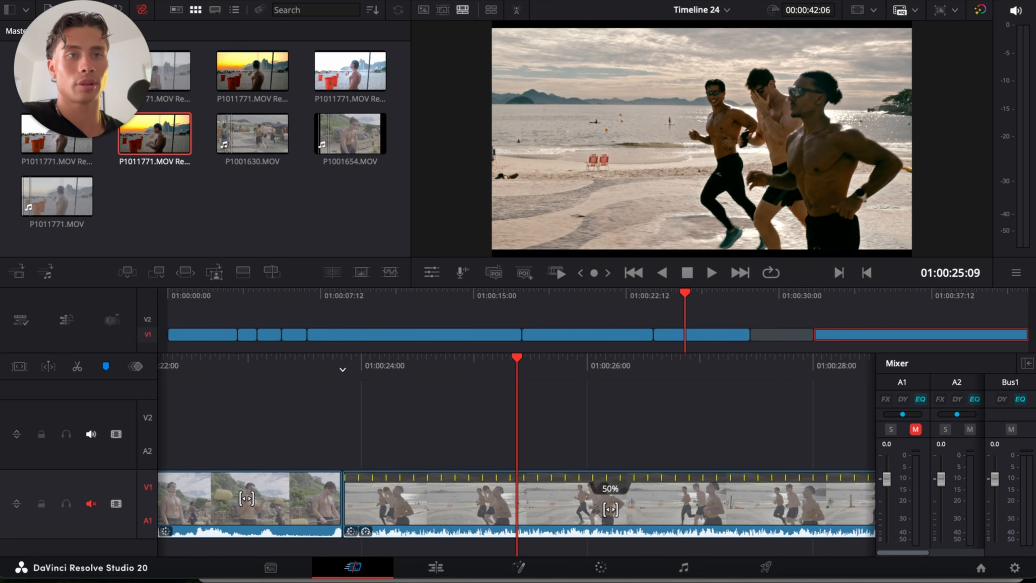